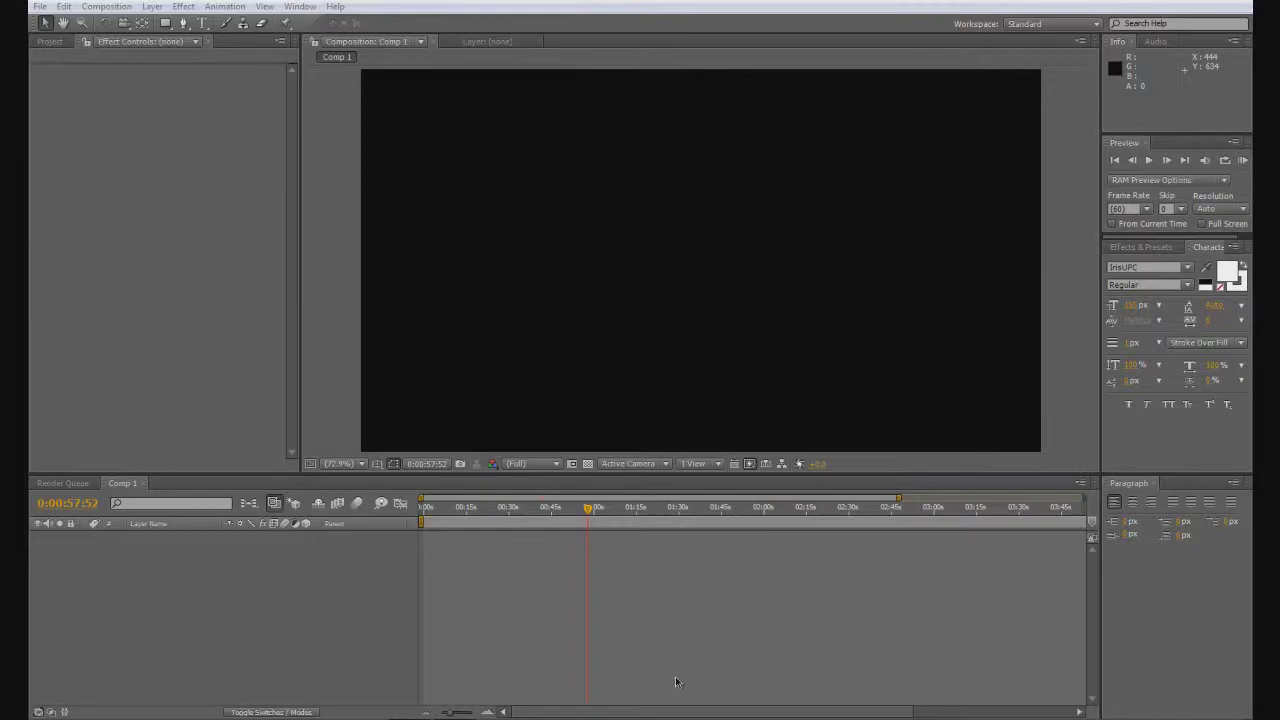
Return Comp 1 to 0:00:00:00 and zoom the timeline out to its full five-minute span
key(Home)
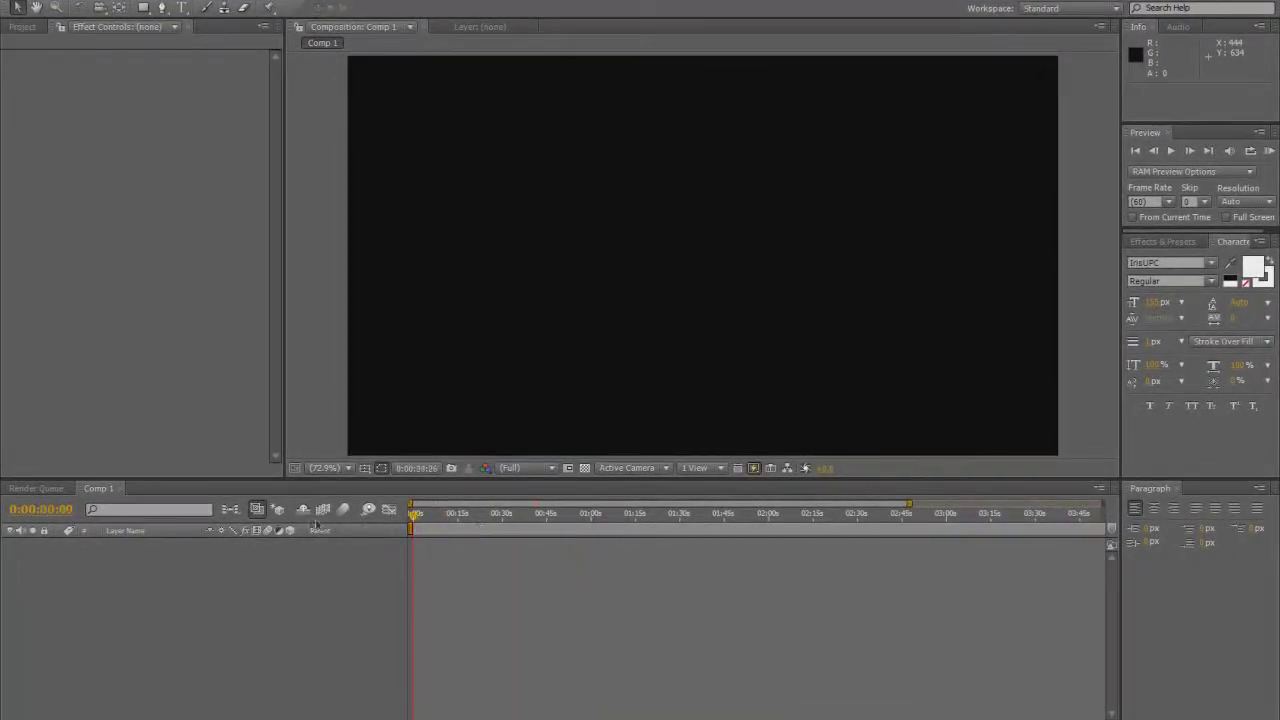
drag(908, 503, 1102, 512)
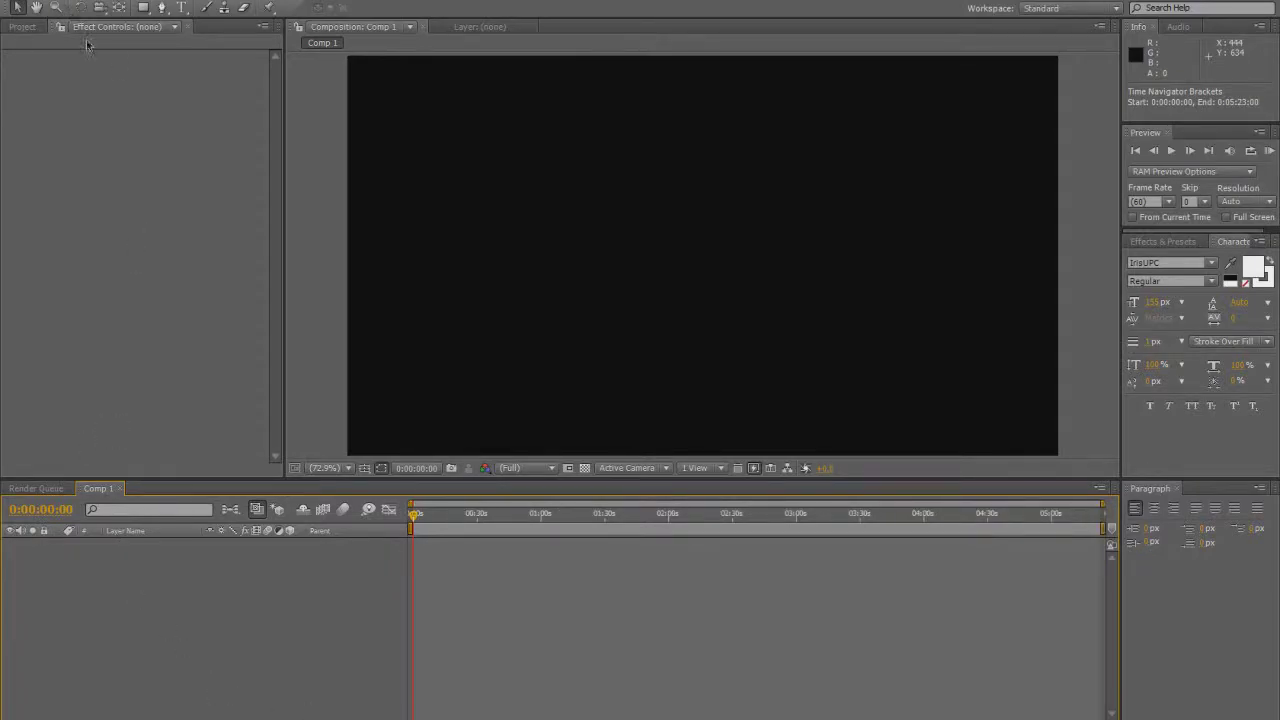
click(100, 5)
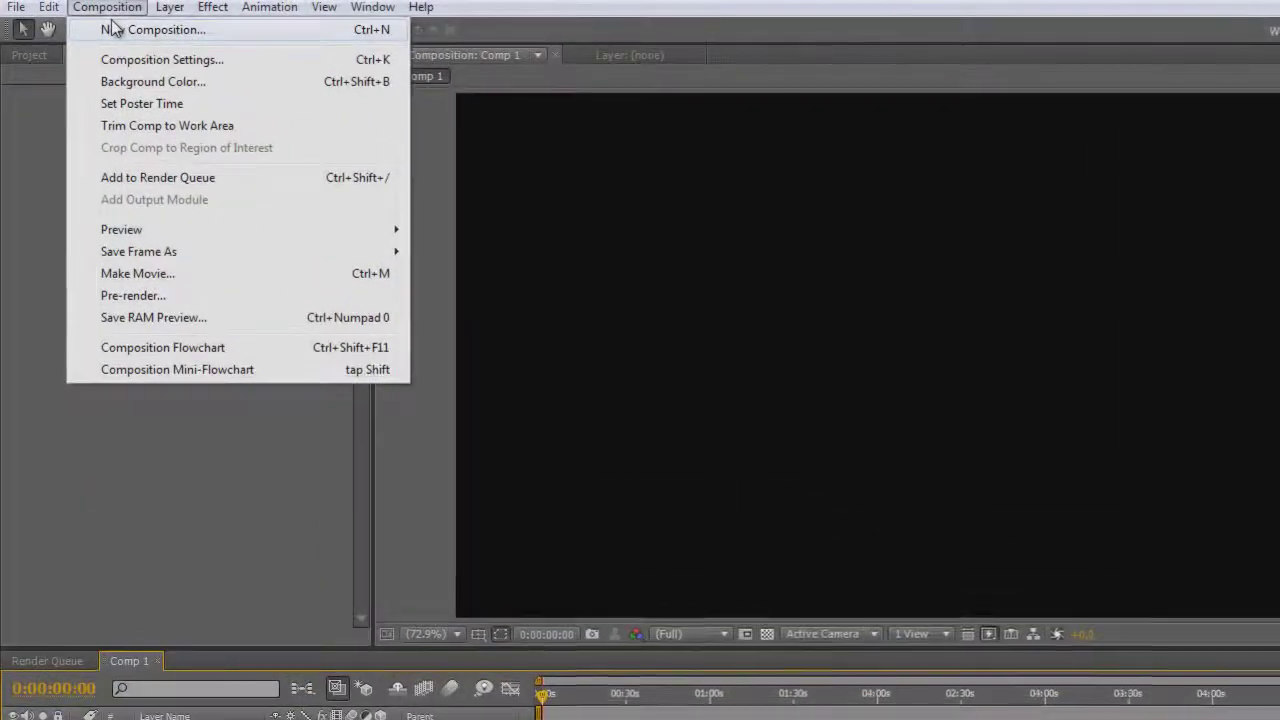
Create Comp 2 as a Custom 1280×720, 60 fps composition lasting 0:05:23:00
click(100, 18)
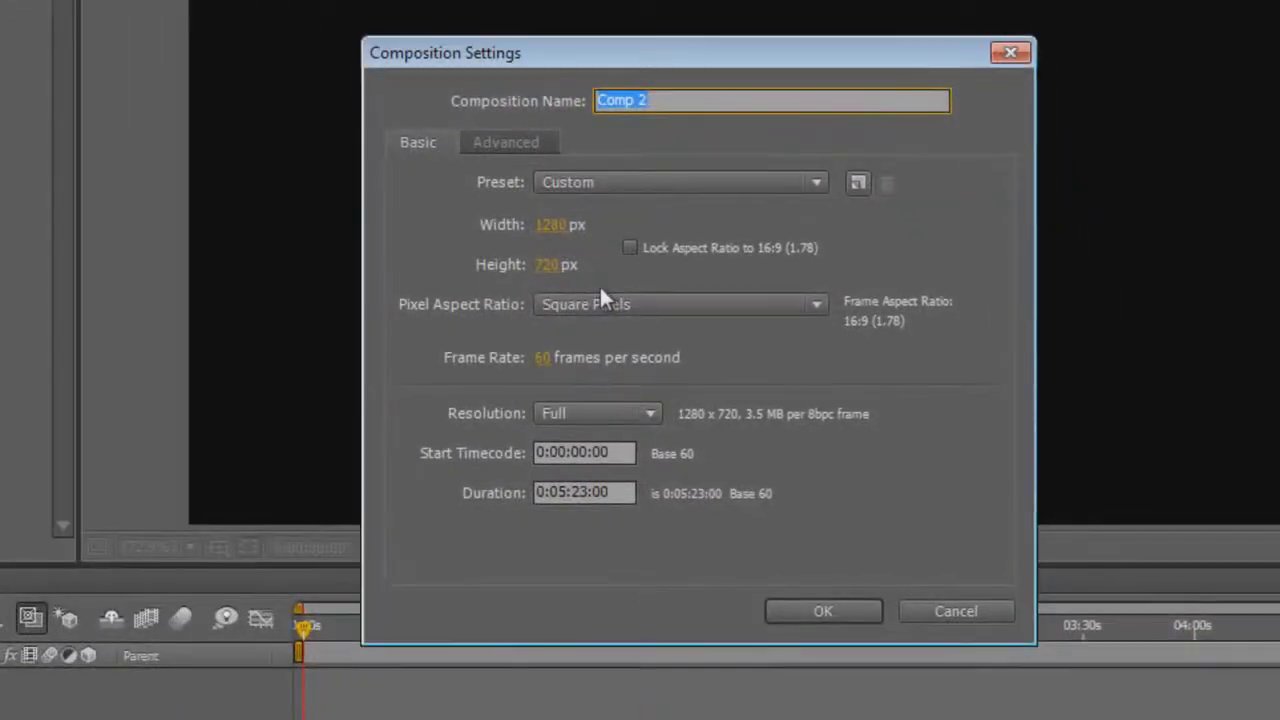
click(594, 192)
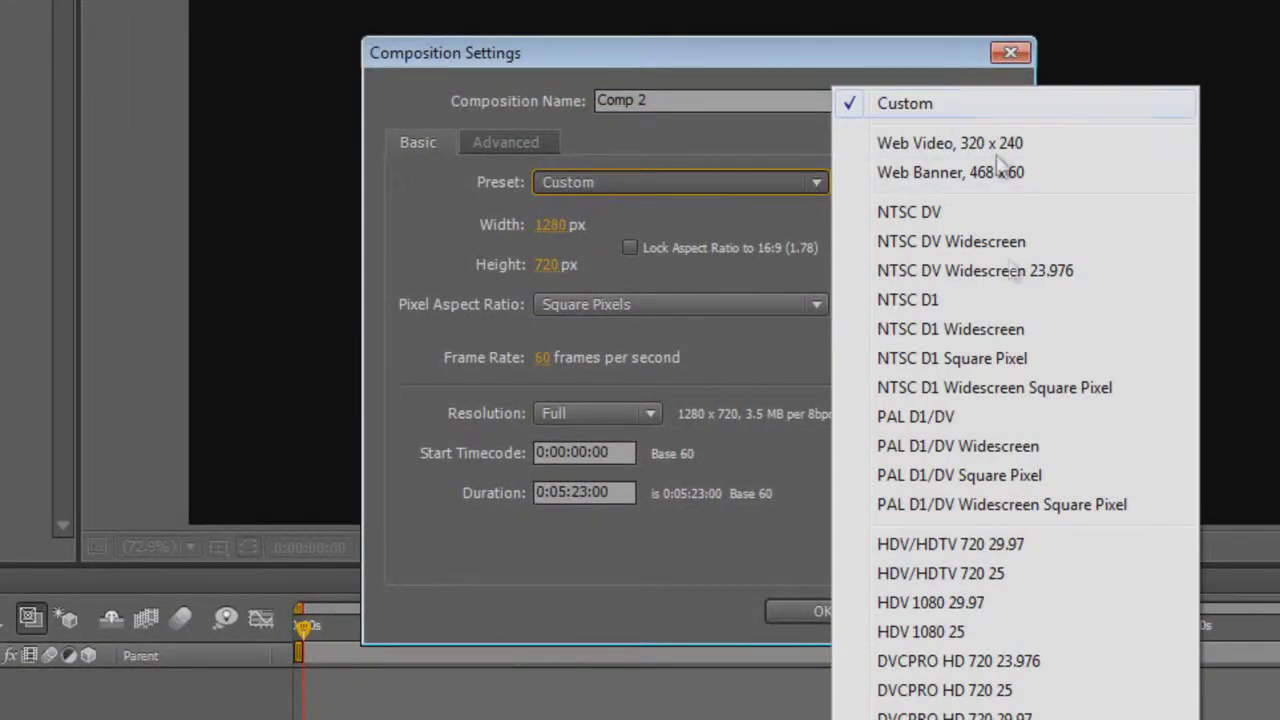
click(675, 565)
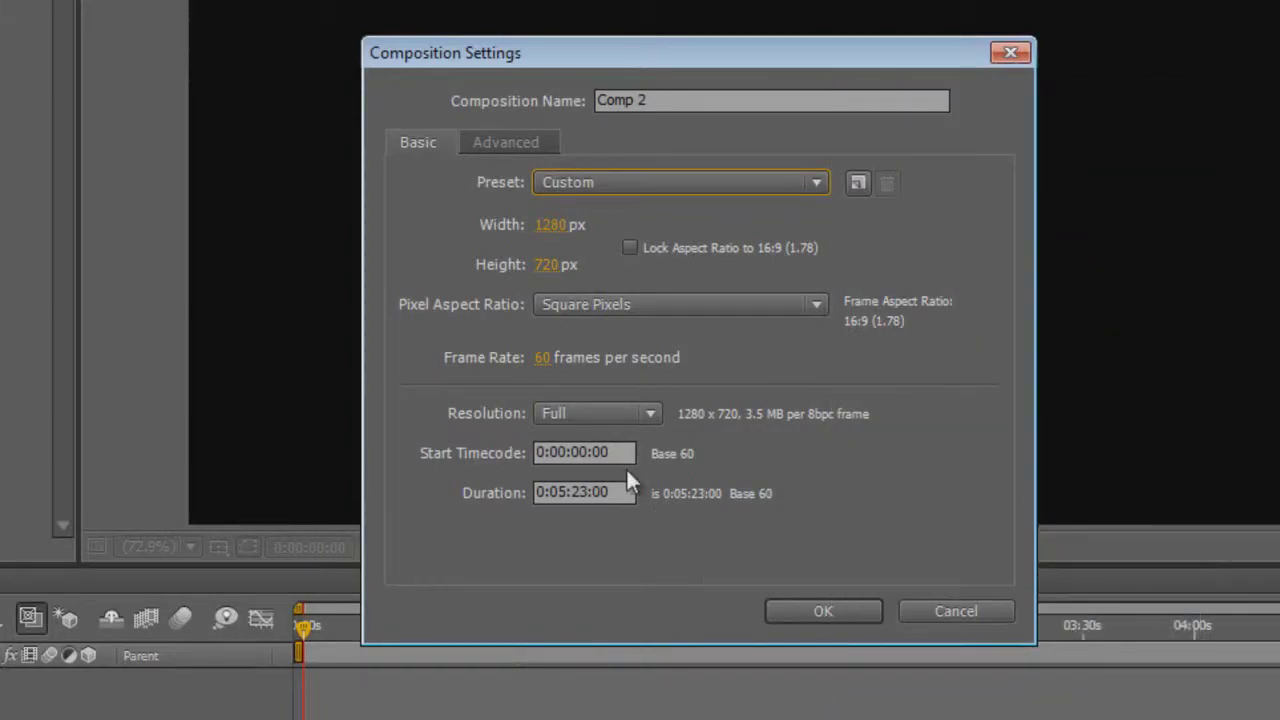
click(543, 358)
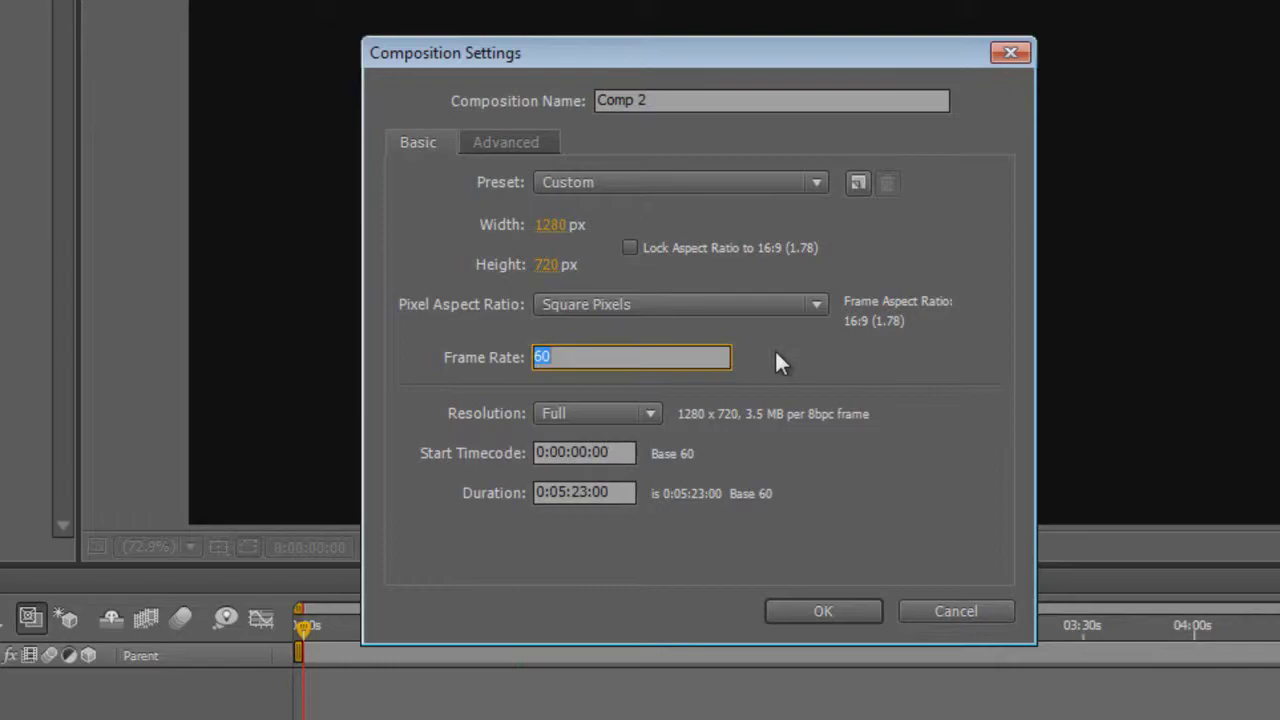
click(687, 101)
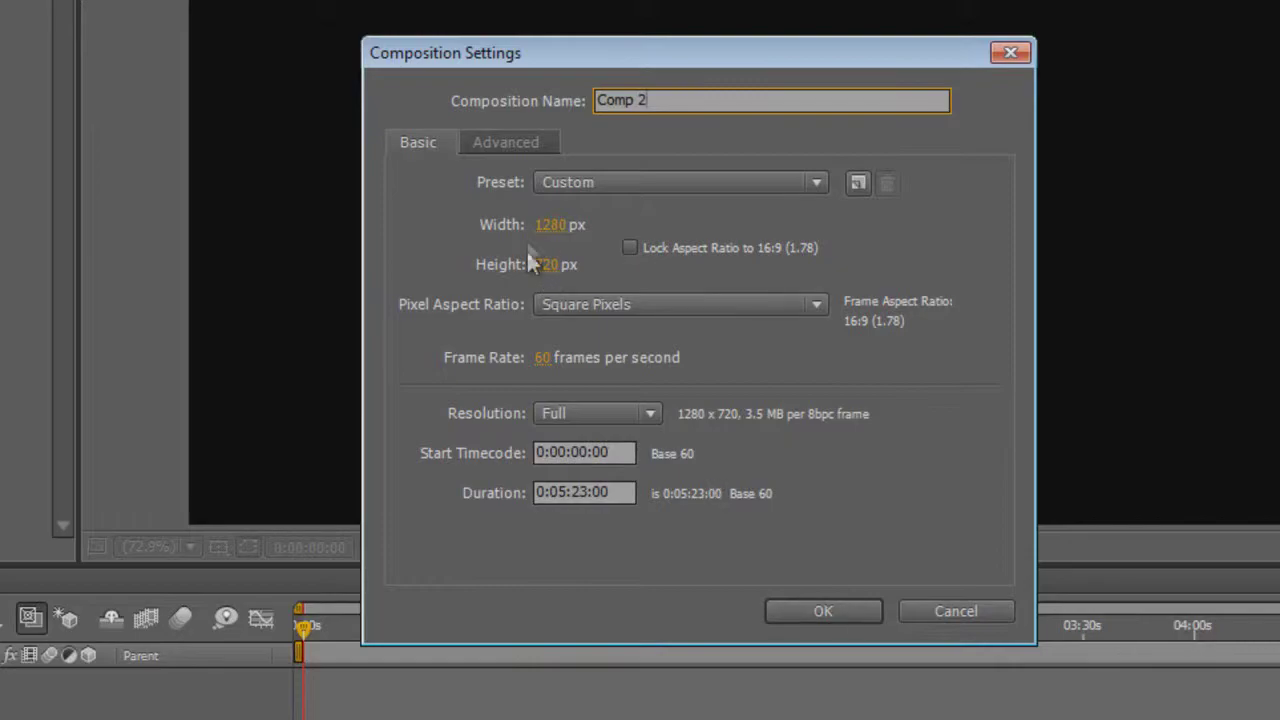
click(536, 150)
click(425, 142)
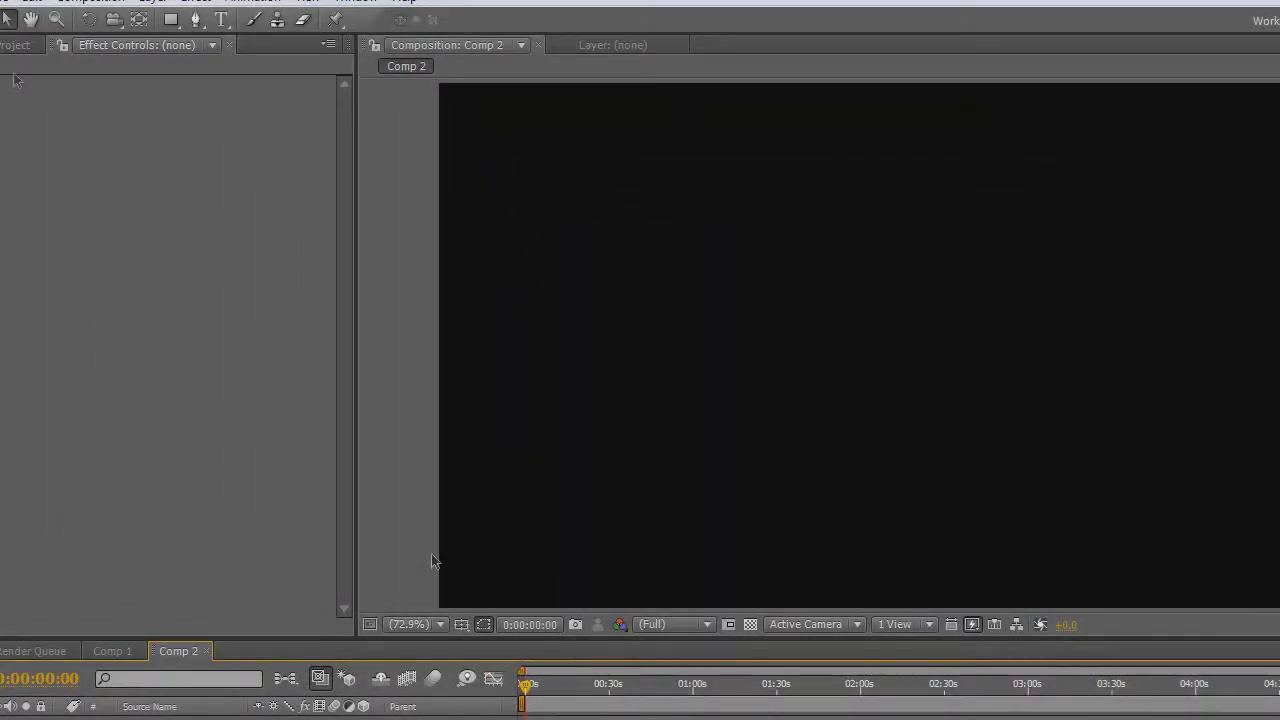
click(90, 2)
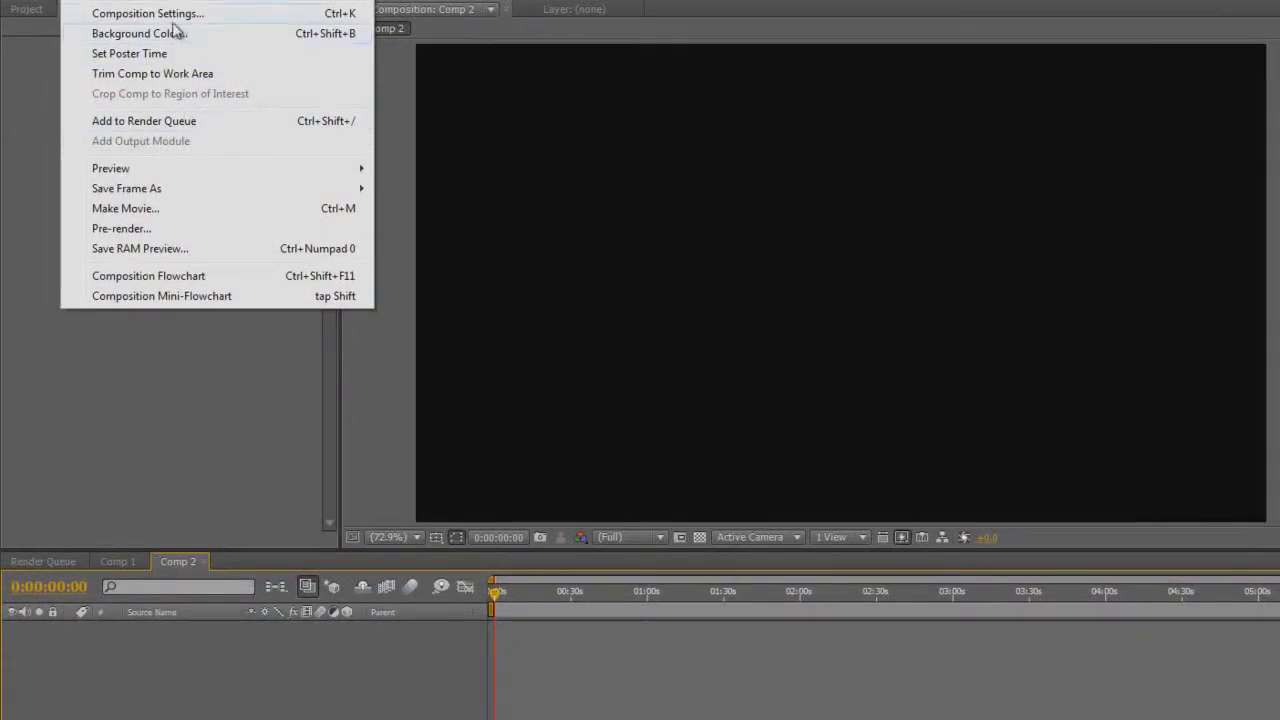
Check Comp 2's duration in Composition Settings and close it without changes
click(168, 14)
click(679, 502)
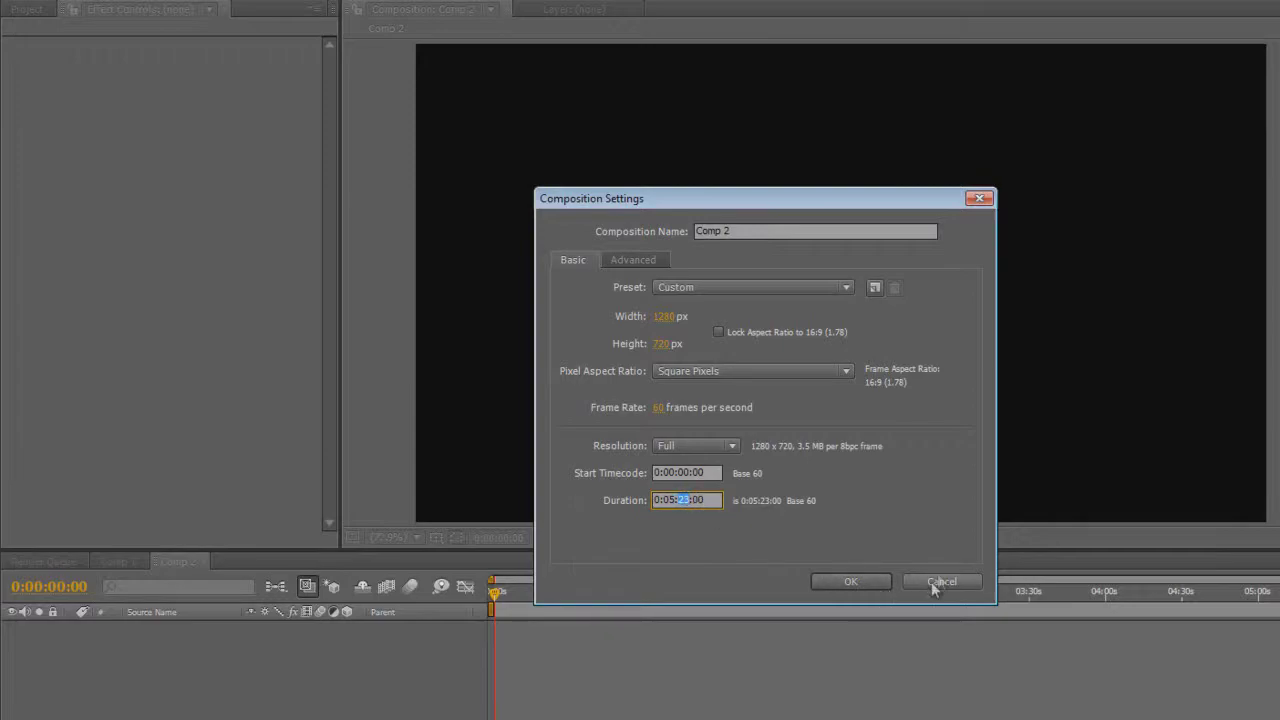
click(868, 582)
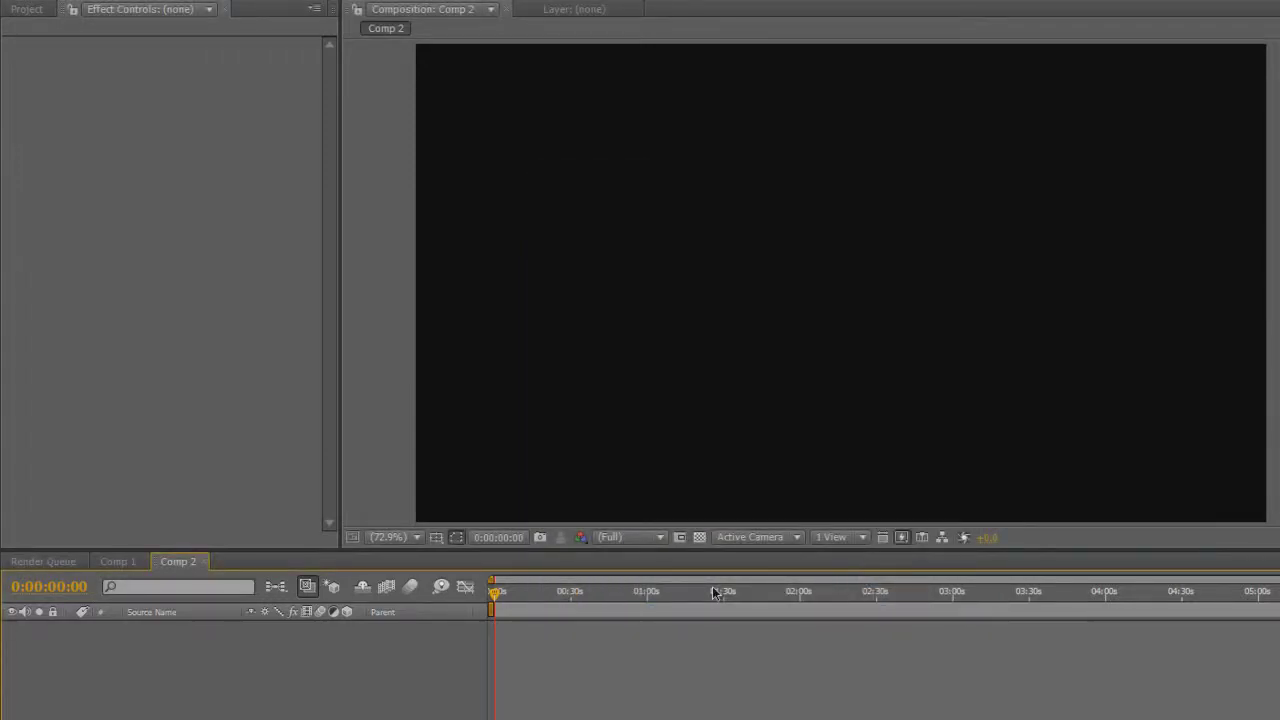
Place K100 - Riot.mp3 from the Project panel into Comp 2 as layer 1
click(27, 9)
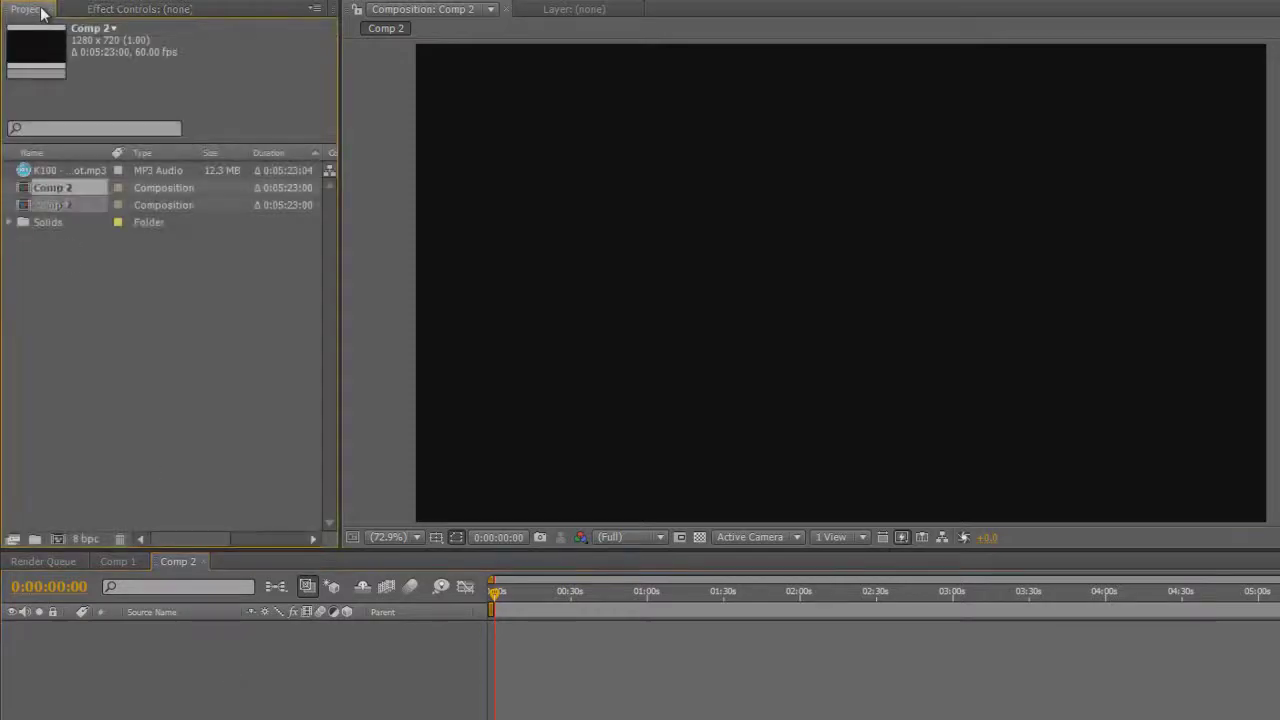
click(58, 172)
mouse_move(58, 175)
mouse_down()
mouse_move(79, 665)
mouse_move(99, 643)
mouse_up()
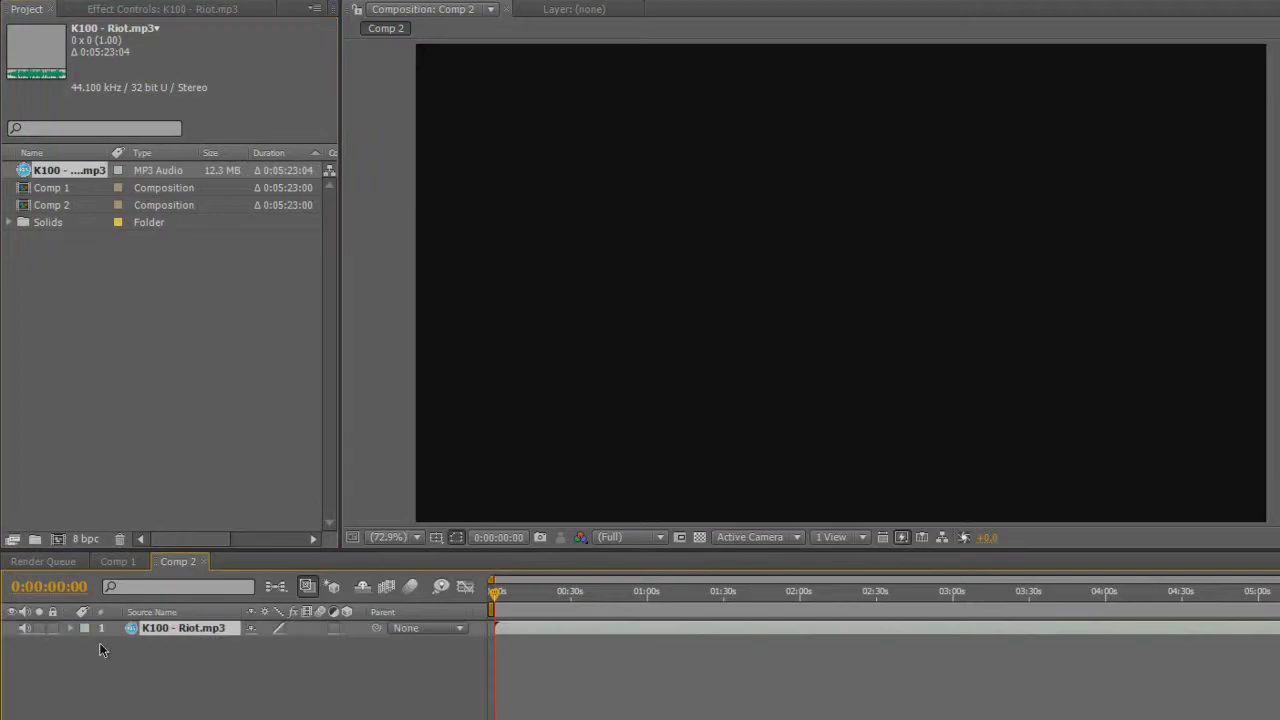
mouse_move(496, 594)
mouse_down()
mouse_move(537, 598)
mouse_move(493, 594)
mouse_up()
Add a new black solid layer to Comp 2 and rename it AUDIO
right_click(140, 628)
mouse_move(190, 4)
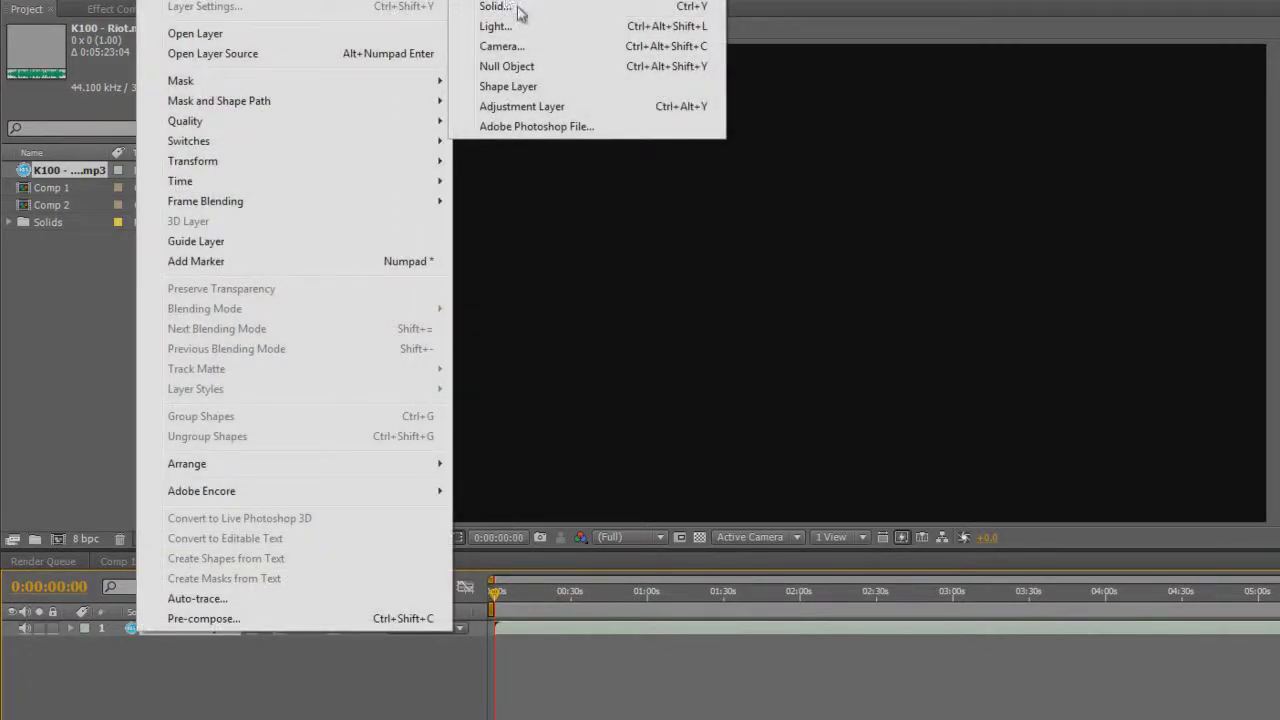
click(502, 14)
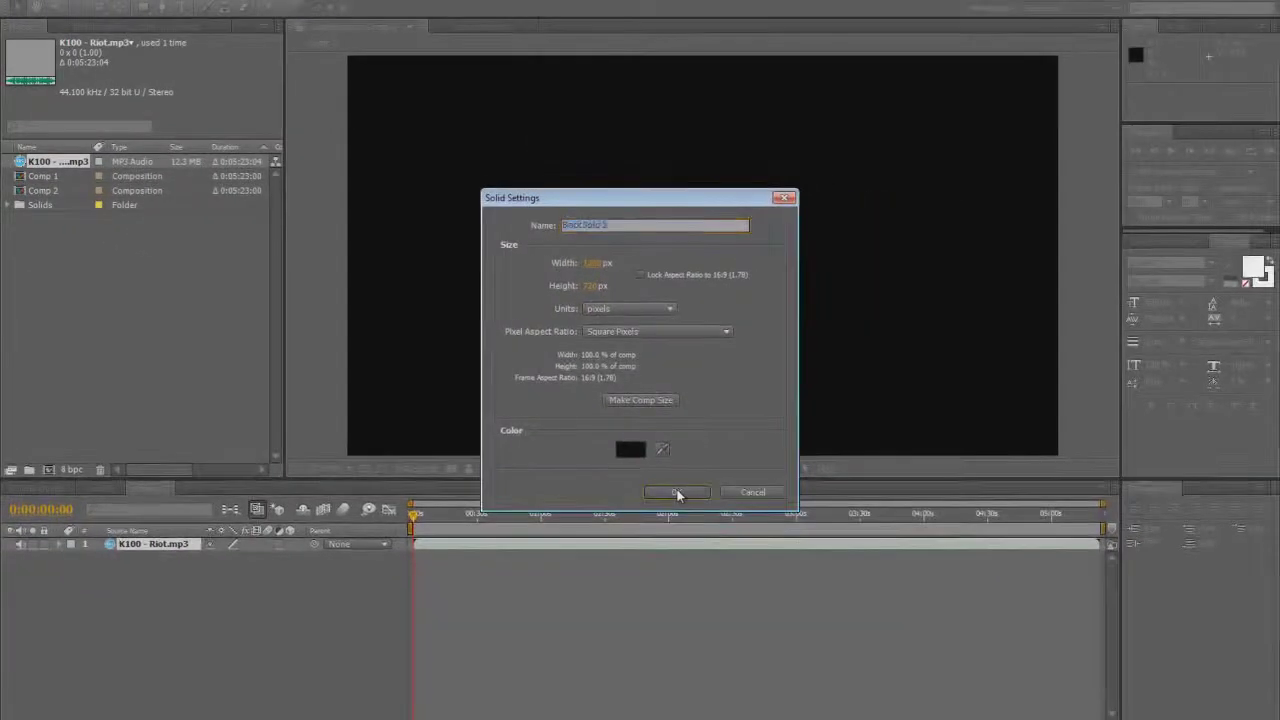
click(690, 491)
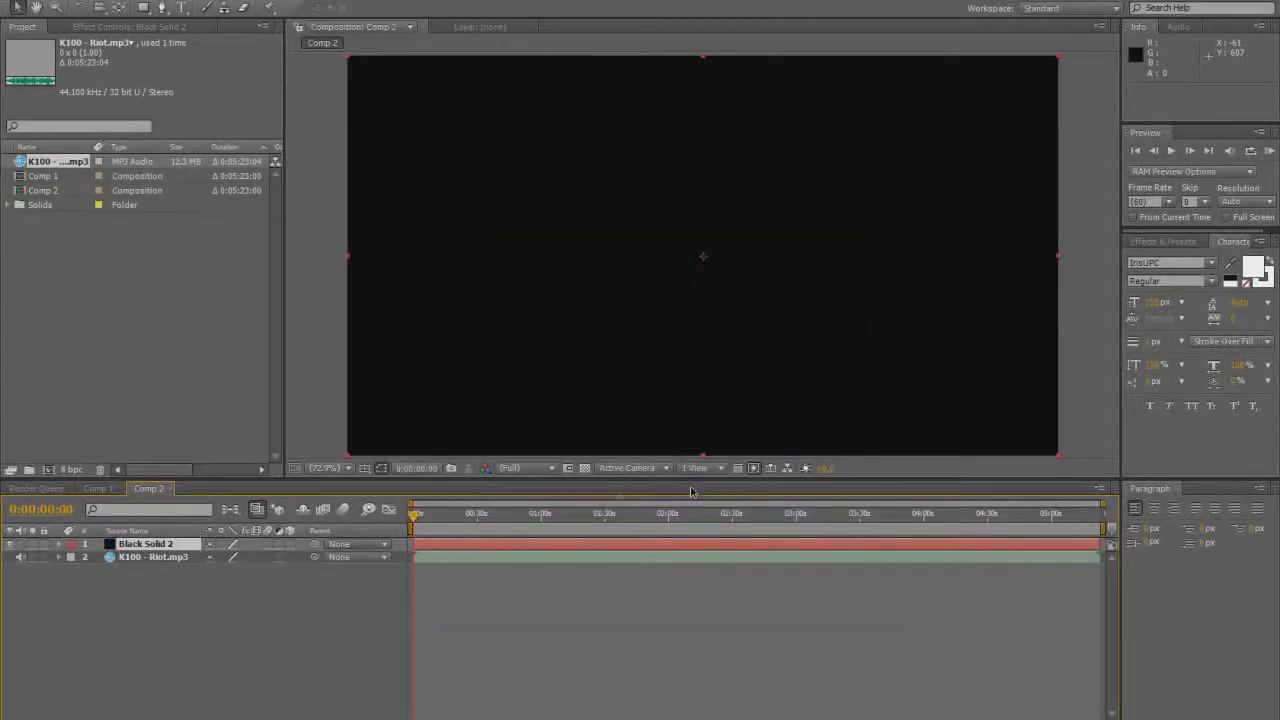
right_click(189, 545)
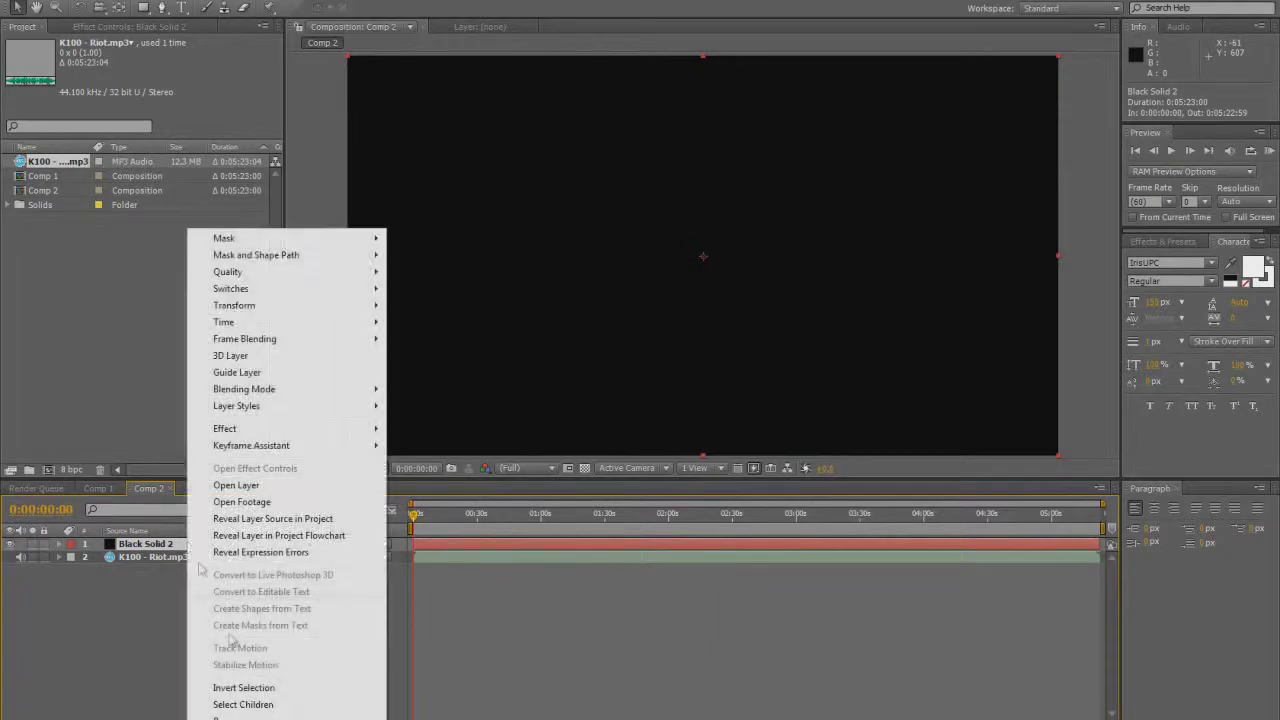
click(240, 717)
text(AUDIO)
key(Return)
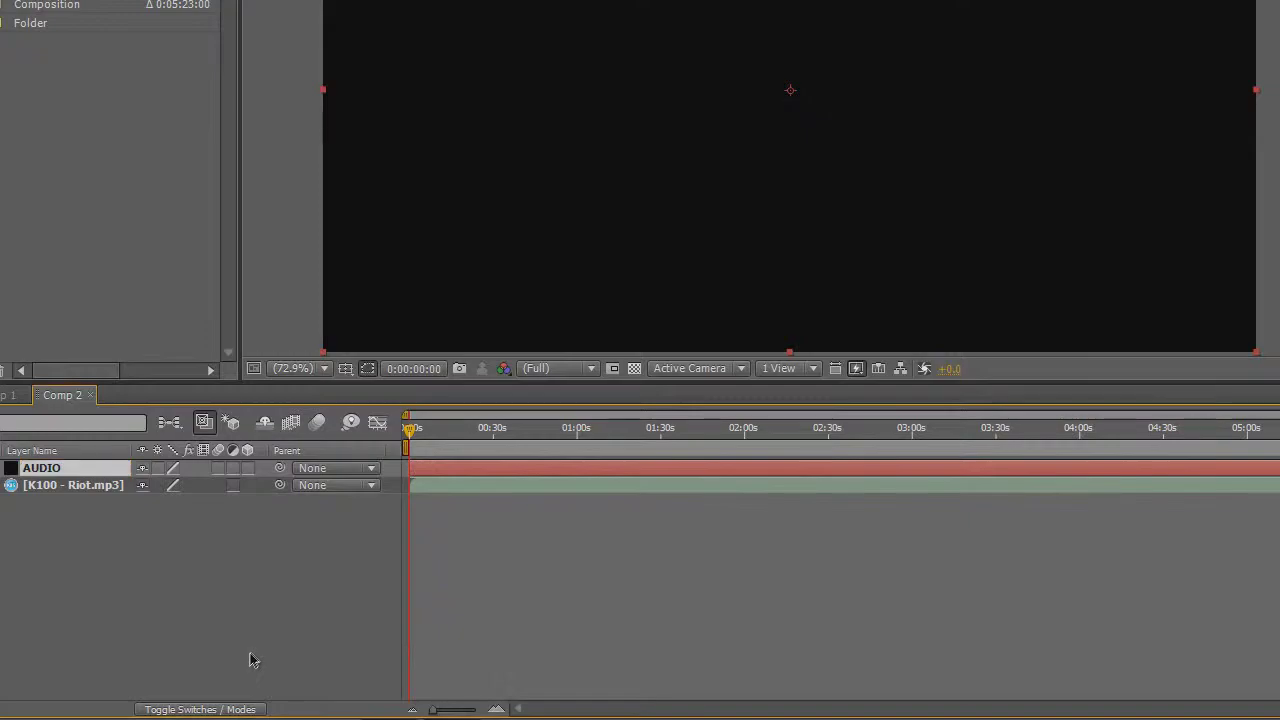
Apply Generate > Audio Spectrum to the AUDIO layer and return to the start
mouse_move(410, 428)
mouse_down()
mouse_move(459, 434)
mouse_move(410, 434)
mouse_up()
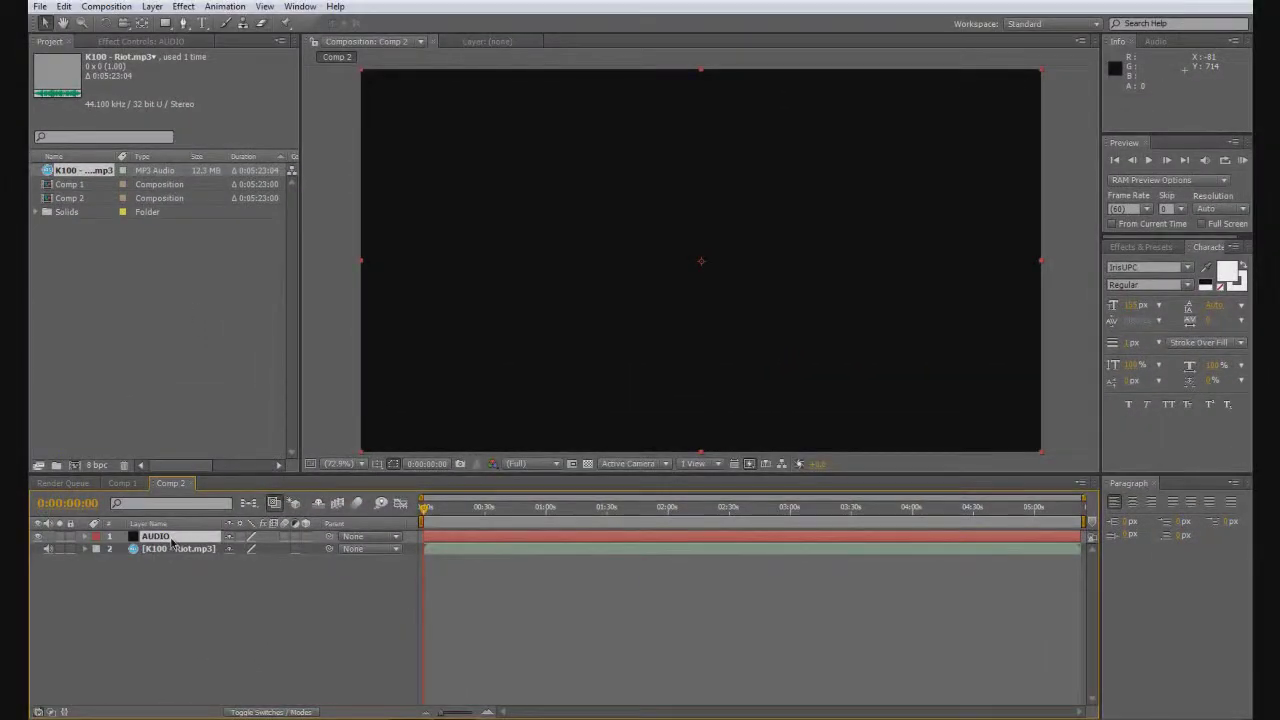
click(172, 540)
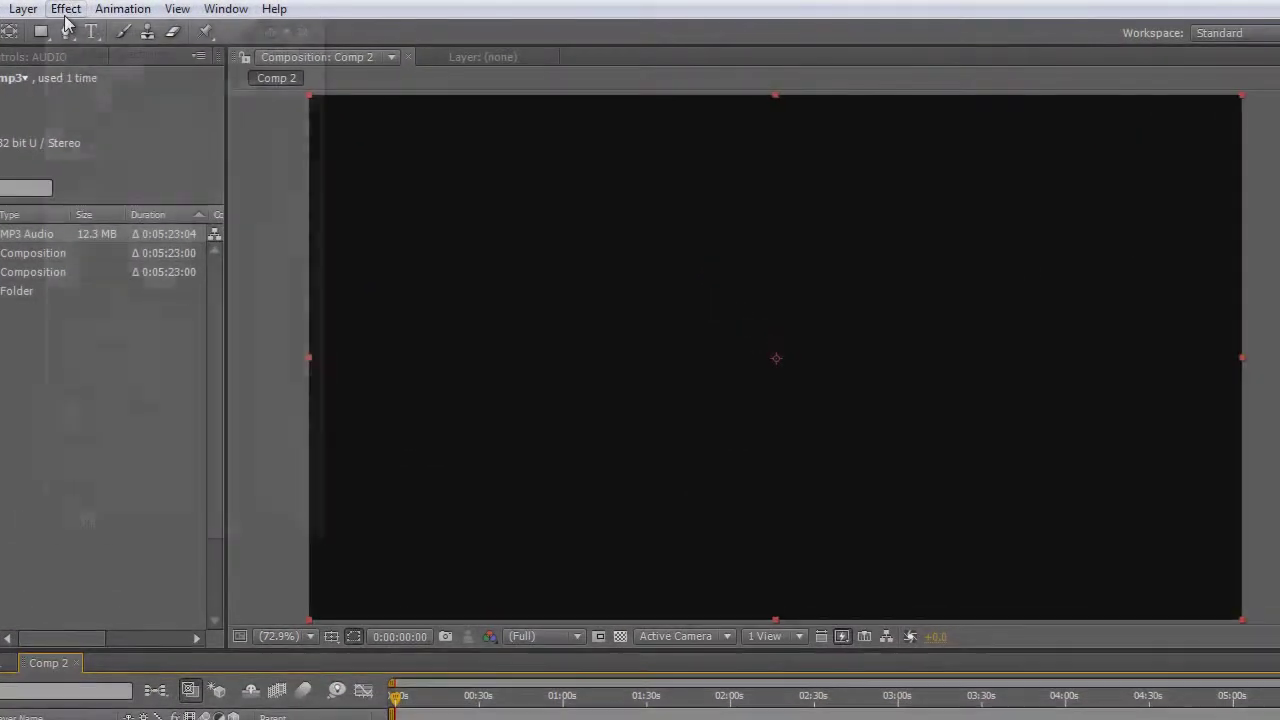
click(183, 6)
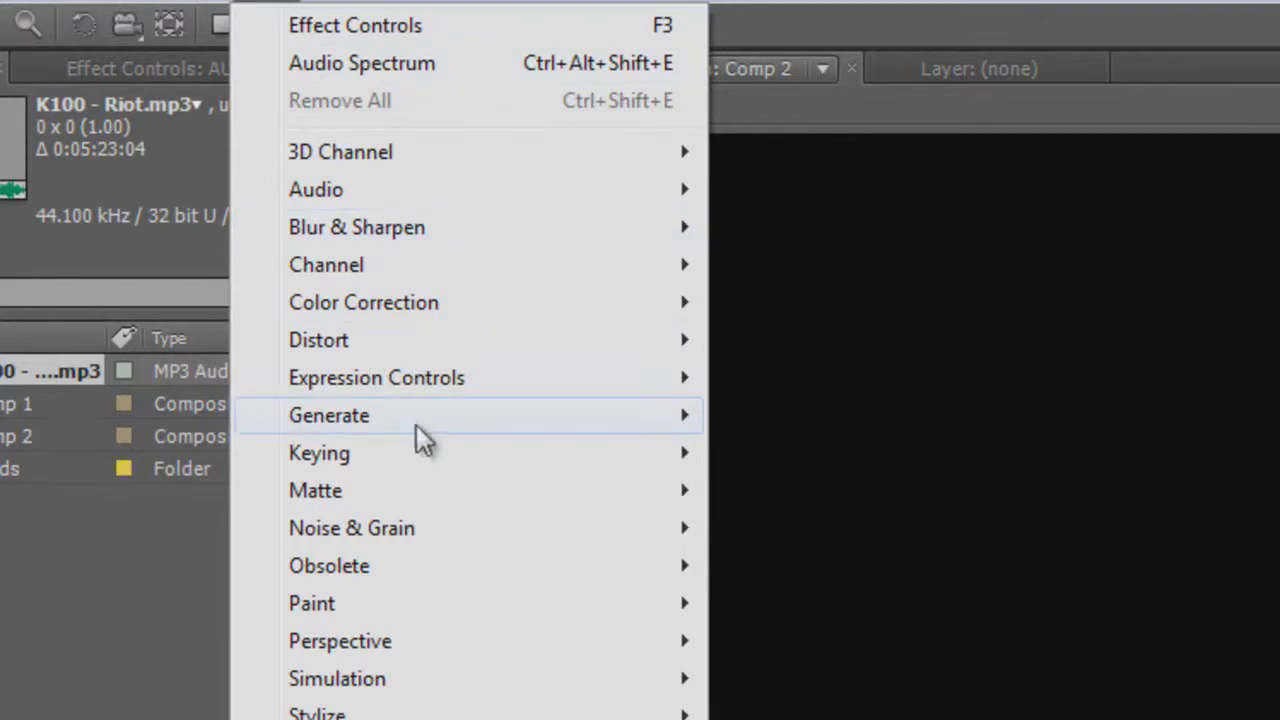
mouse_move(585, 430)
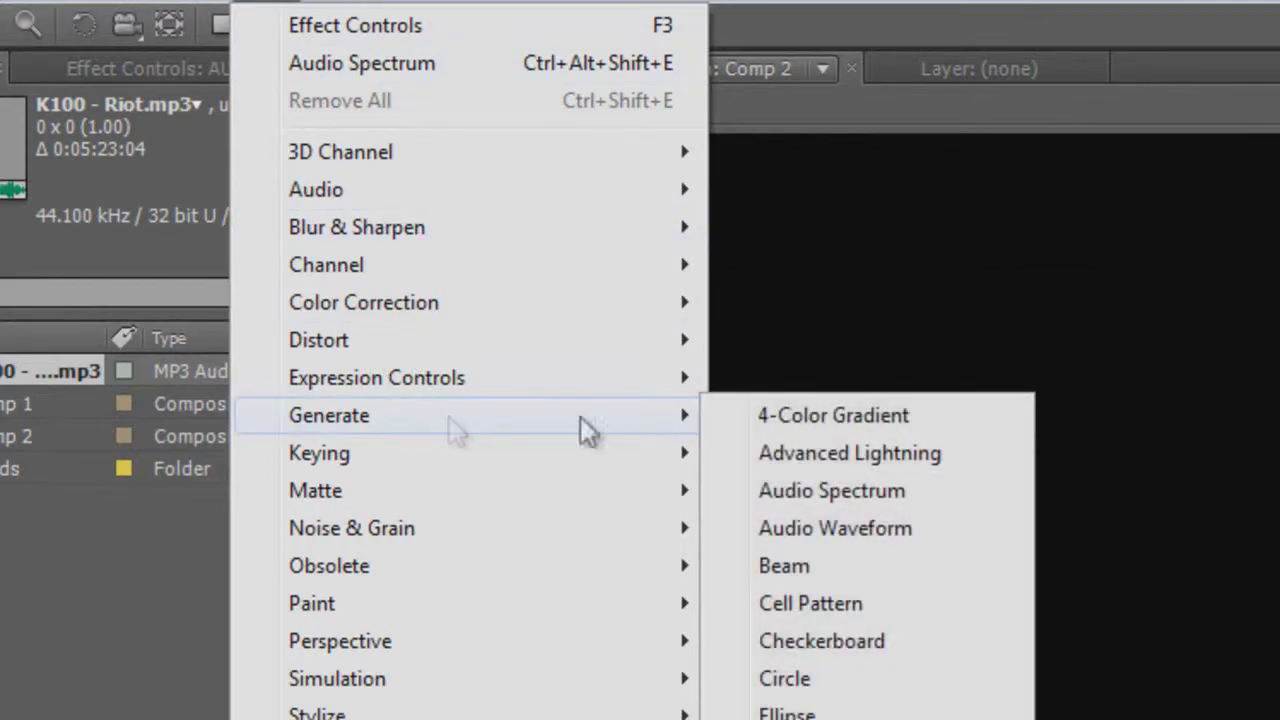
click(920, 490)
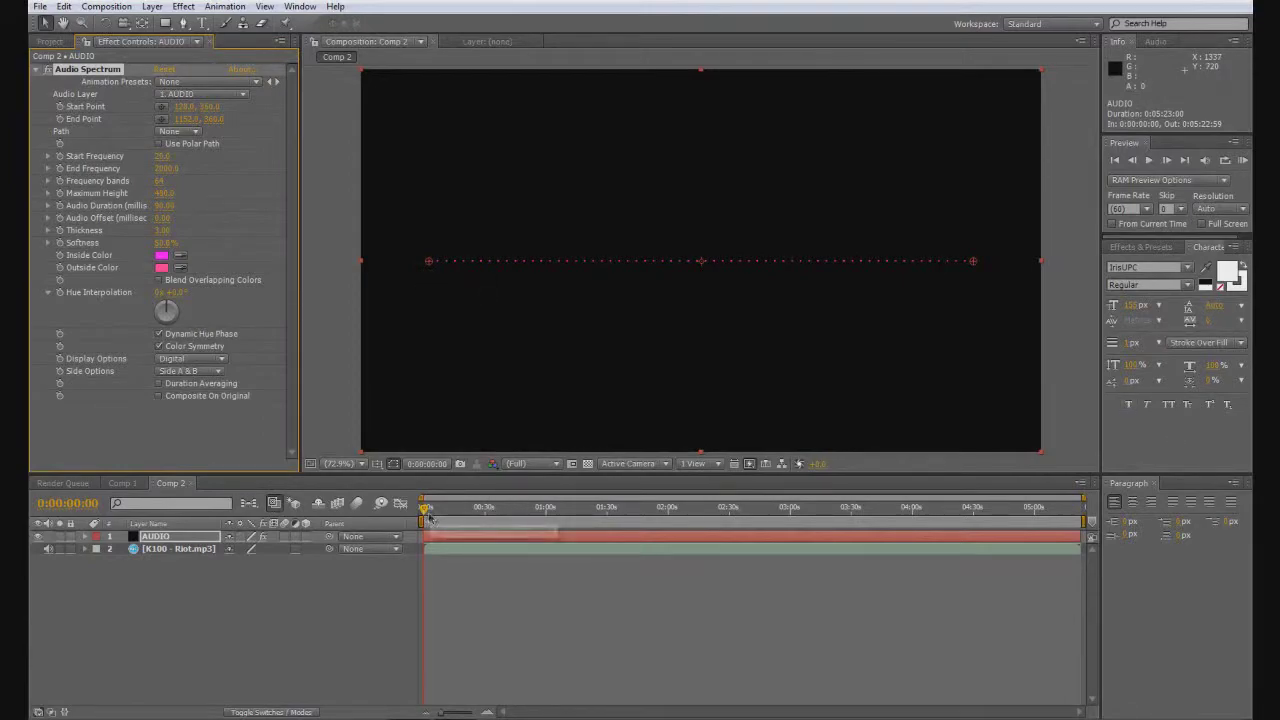
drag(426, 508, 462, 508)
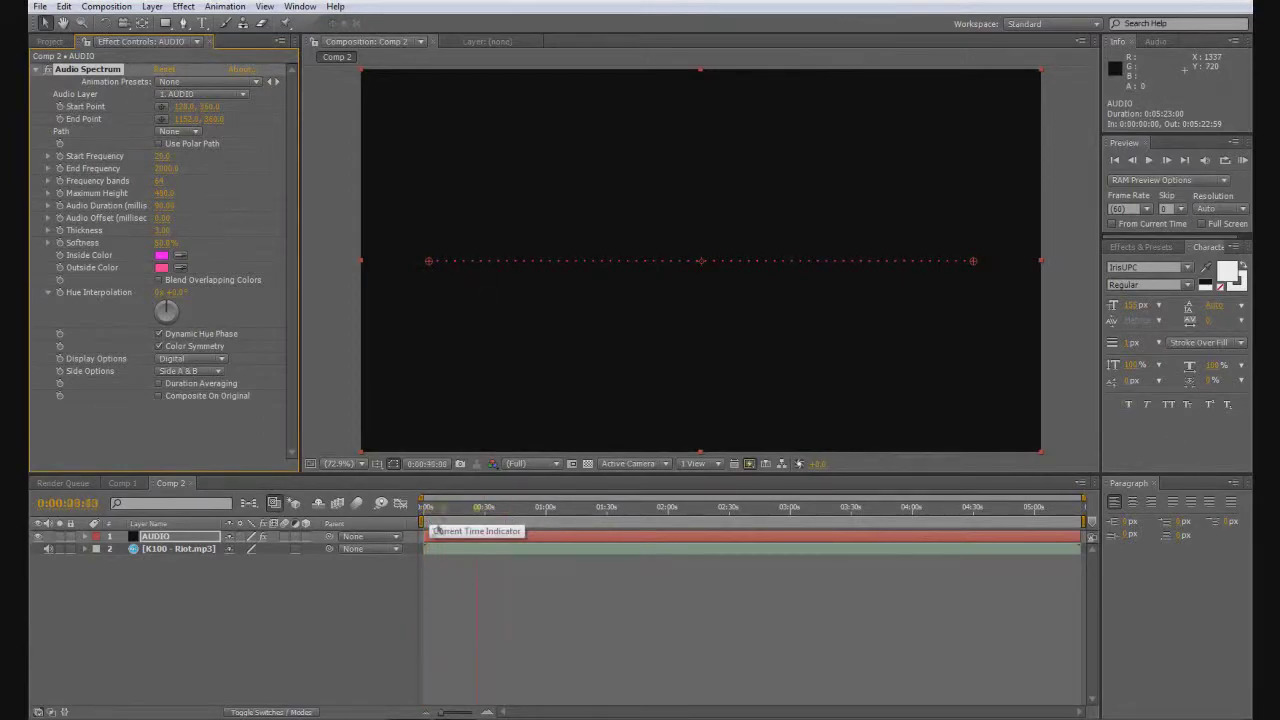
key(Home)
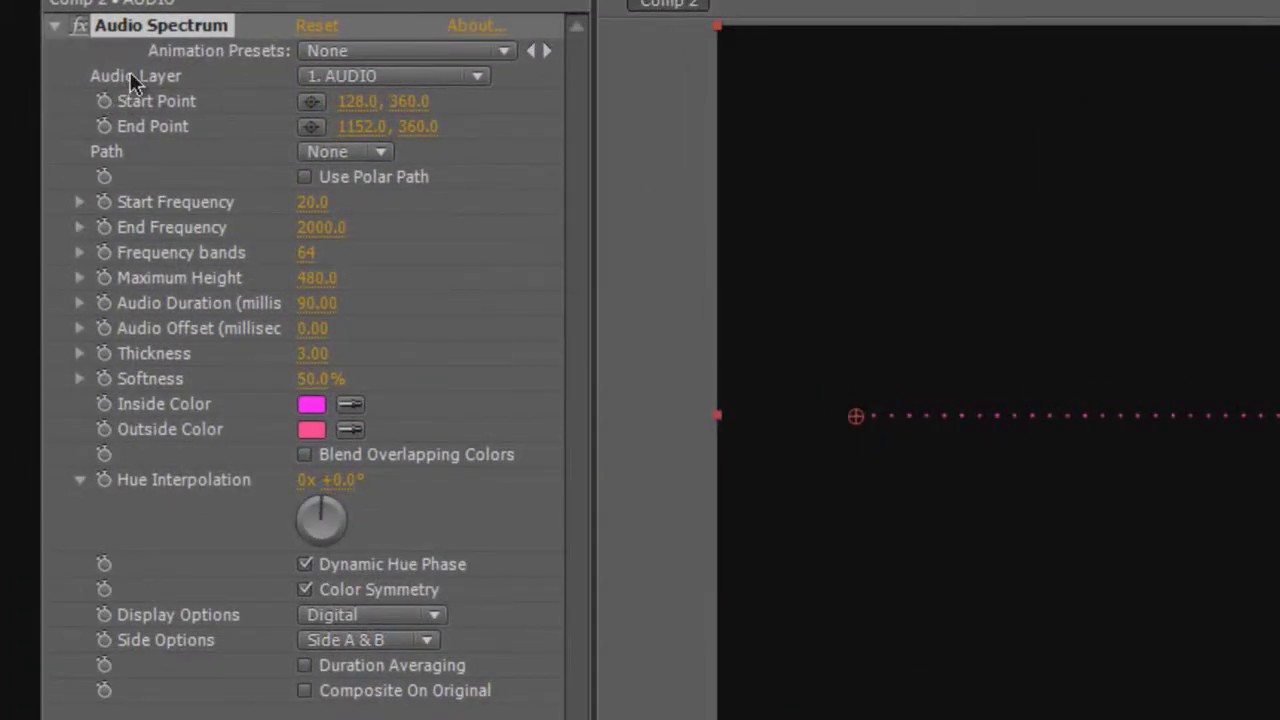
click(333, 77)
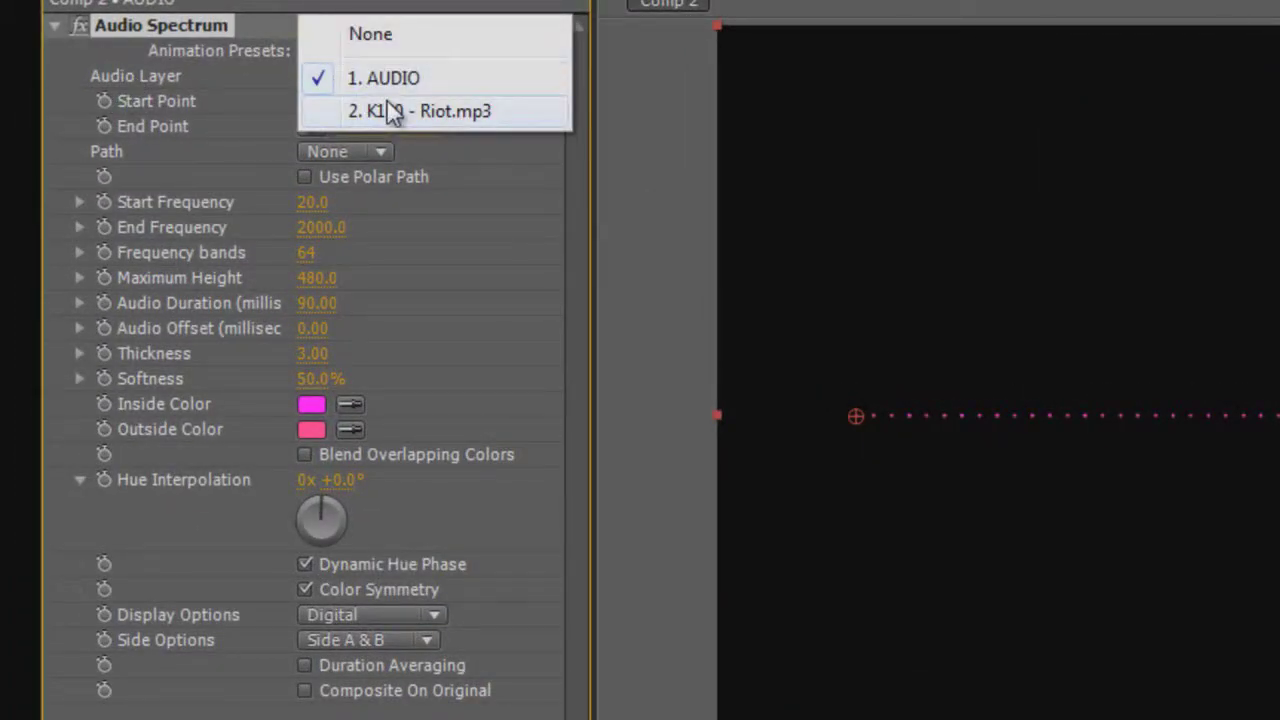
Drive the Audio Spectrum from K100 - Riot.mp3 and stretch it across the full frame width
click(486, 120)
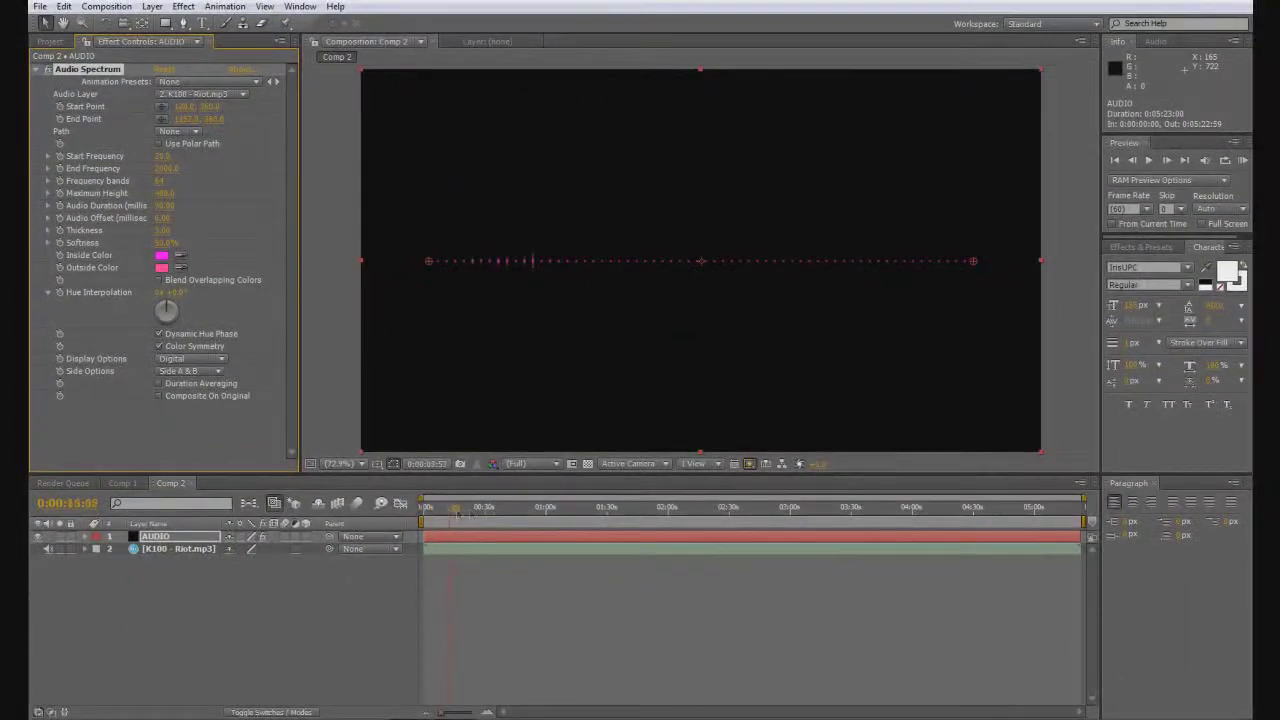
mouse_move(540, 510)
mouse_down()
mouse_move(567, 520)
mouse_move(410, 556)
mouse_move(561, 574)
mouse_up()
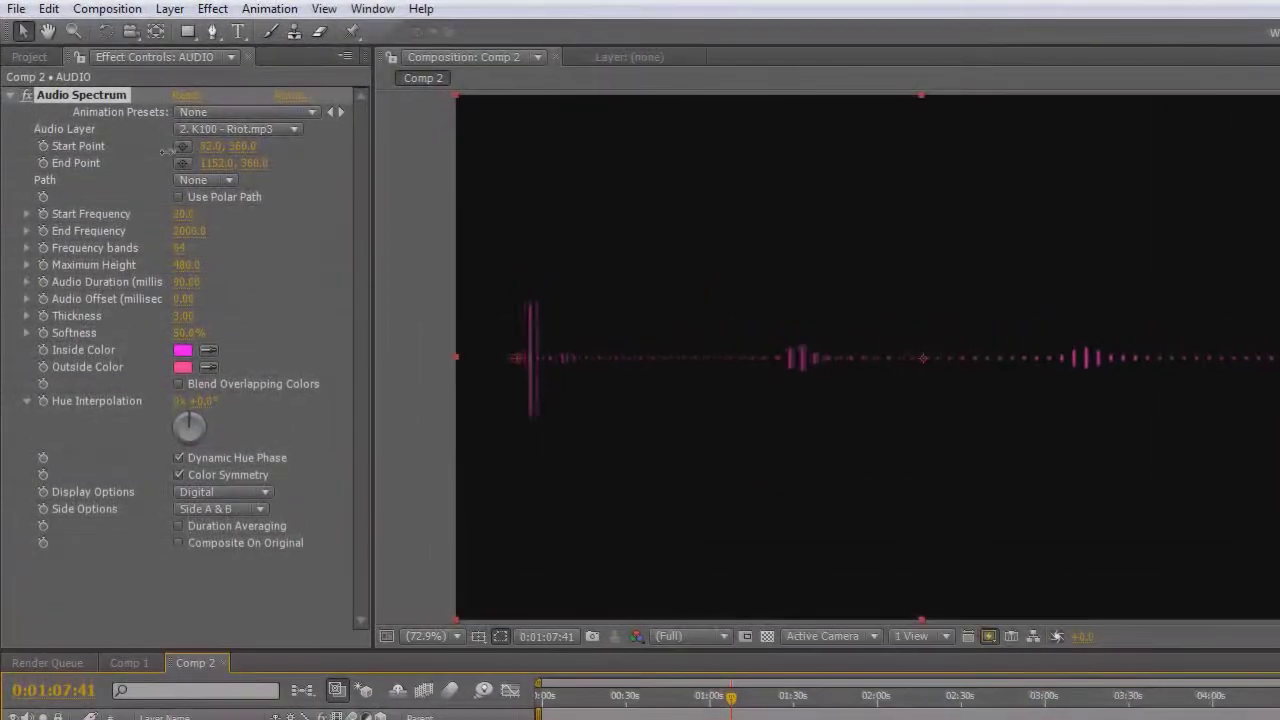
mouse_move(183, 107)
mouse_down()
mouse_move(99, 112)
mouse_move(90, 158)
mouse_up()
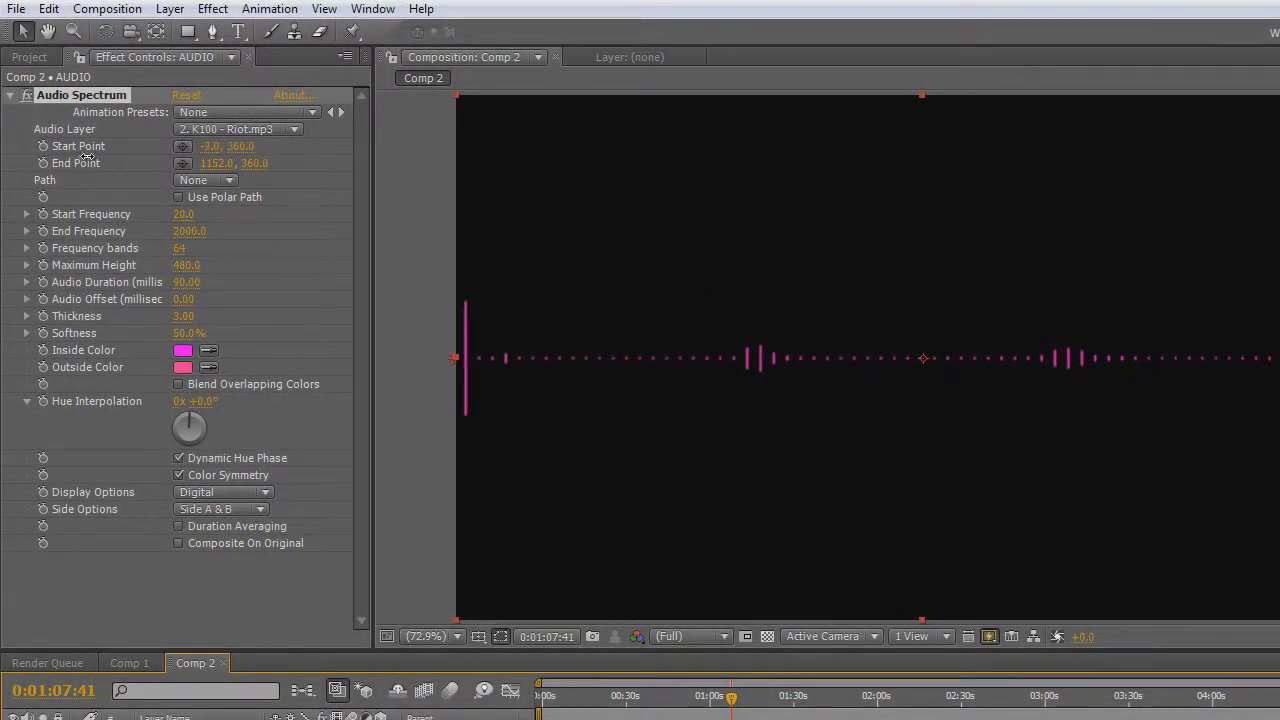
drag(232, 163, 343, 166)
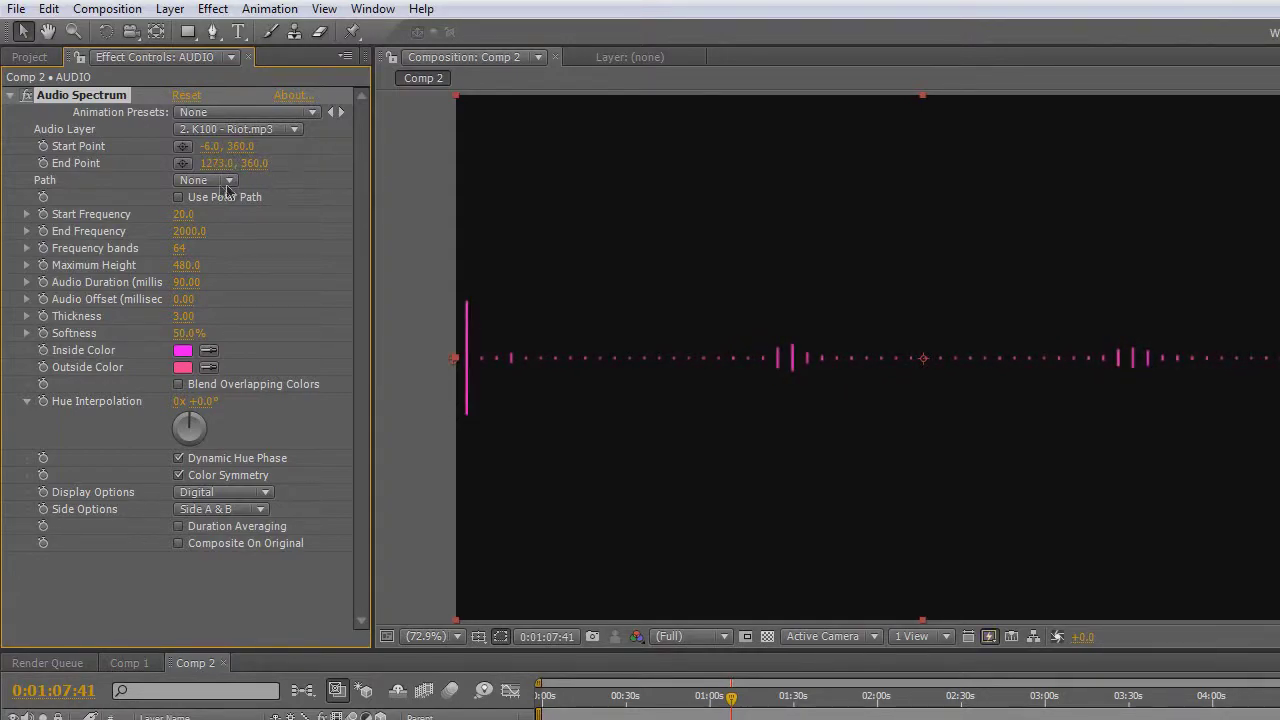
Set the spectrum's frequency range to 20–2000 Hz and raise Frequency bands to 72
drag(183, 222, 179, 222)
click(179, 218)
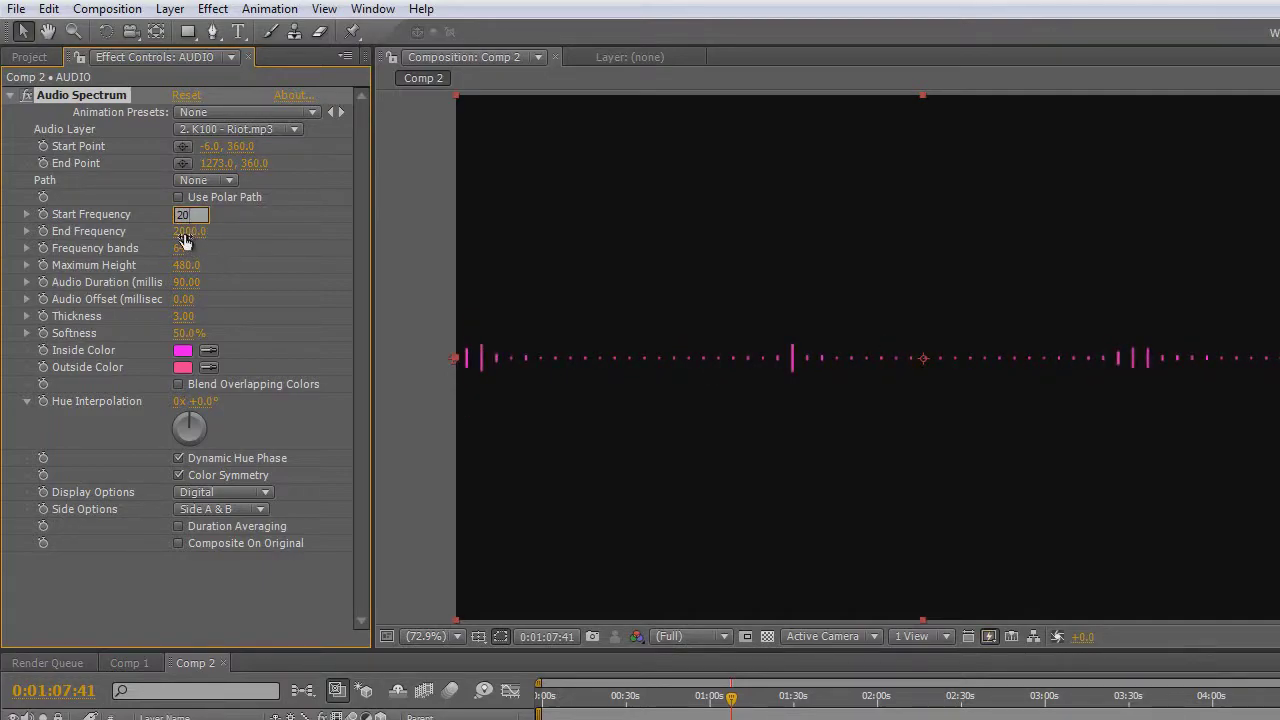
key(Tab)
drag(182, 252, 228, 251)
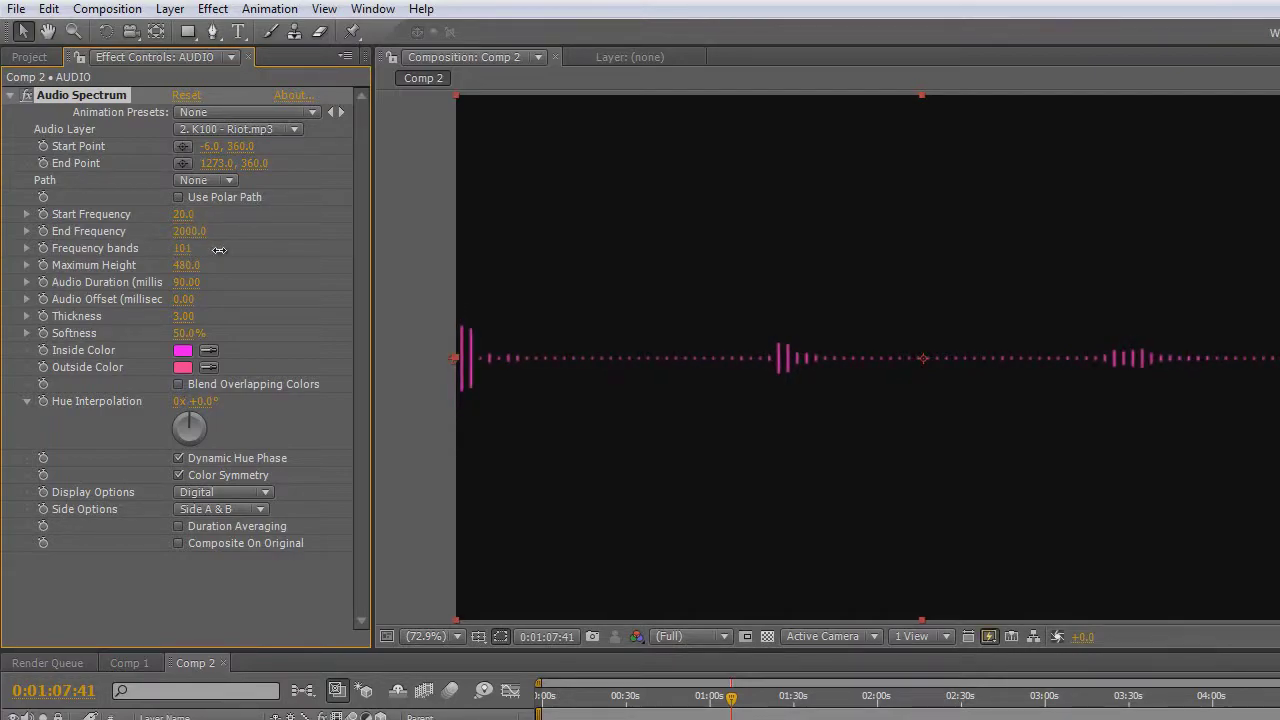
mouse_move(228, 251)
mouse_down()
mouse_move(293, 254)
mouse_move(212, 271)
mouse_up()
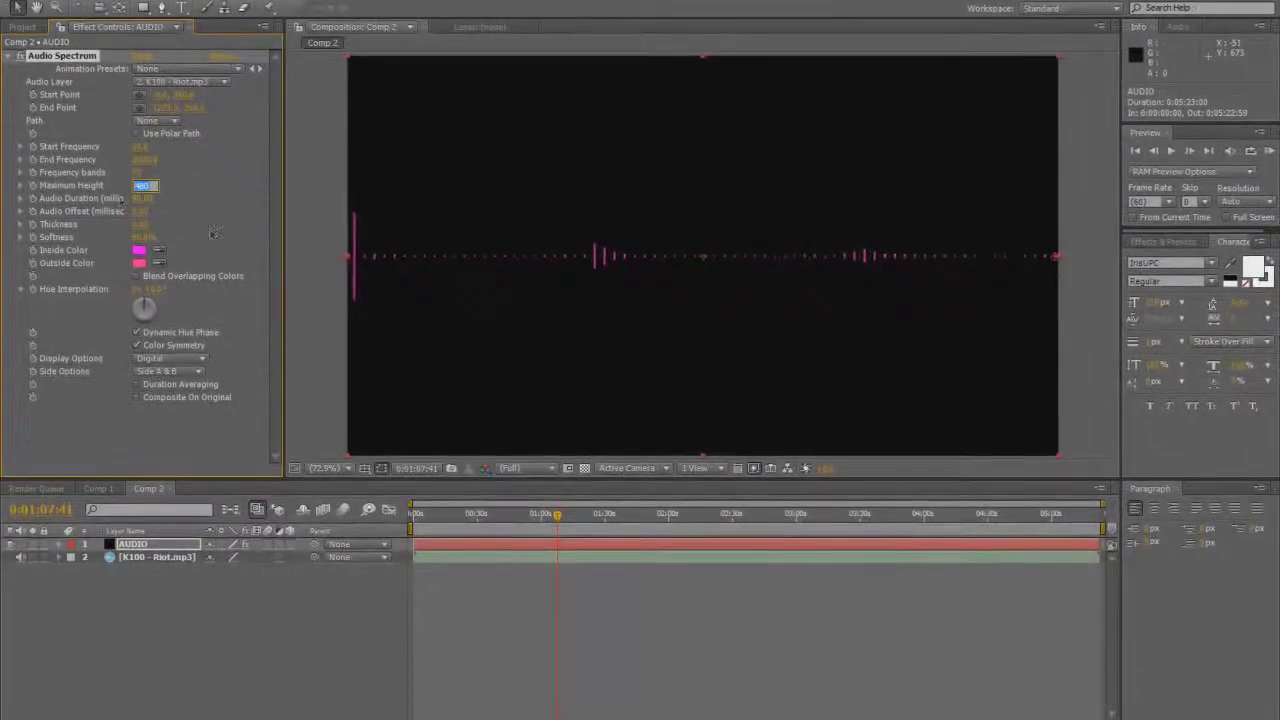
Lower the Audio Spectrum Thickness and set Softness to 0% for crisp bars
drag(561, 518, 577, 518)
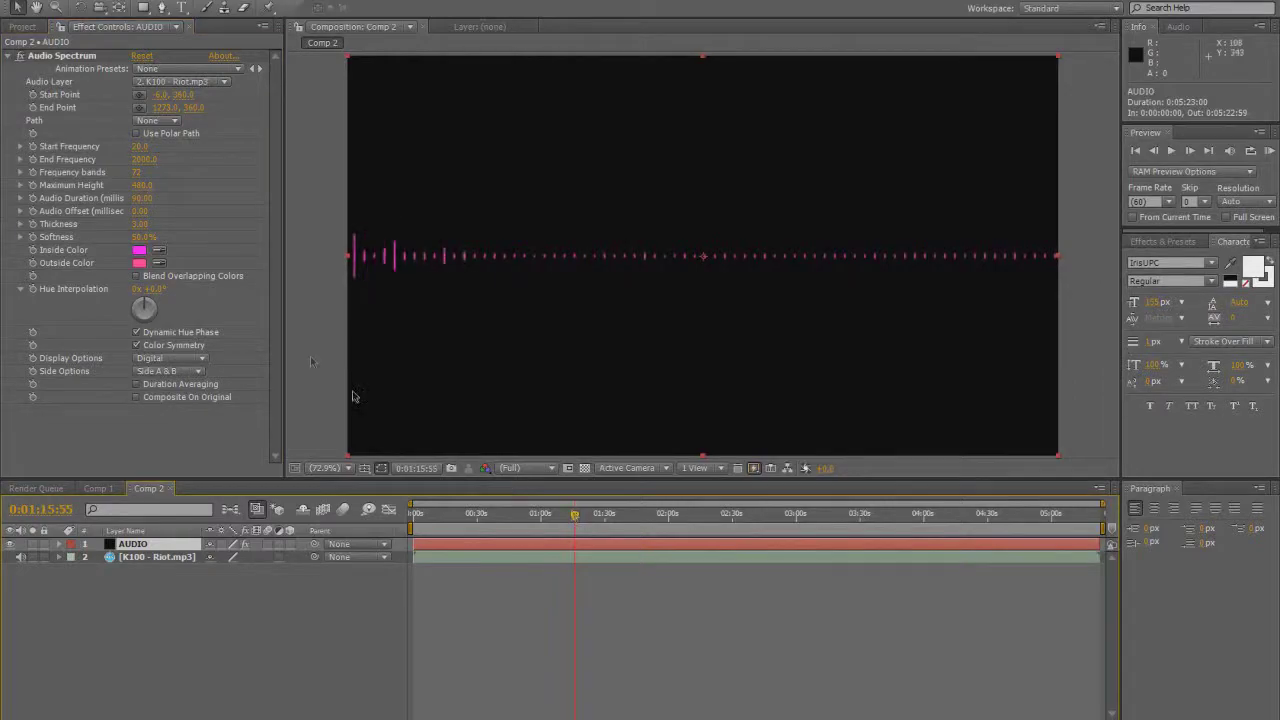
mouse_move(143, 236)
mouse_down()
mouse_move(124, 236)
mouse_move(245, 238)
mouse_up()
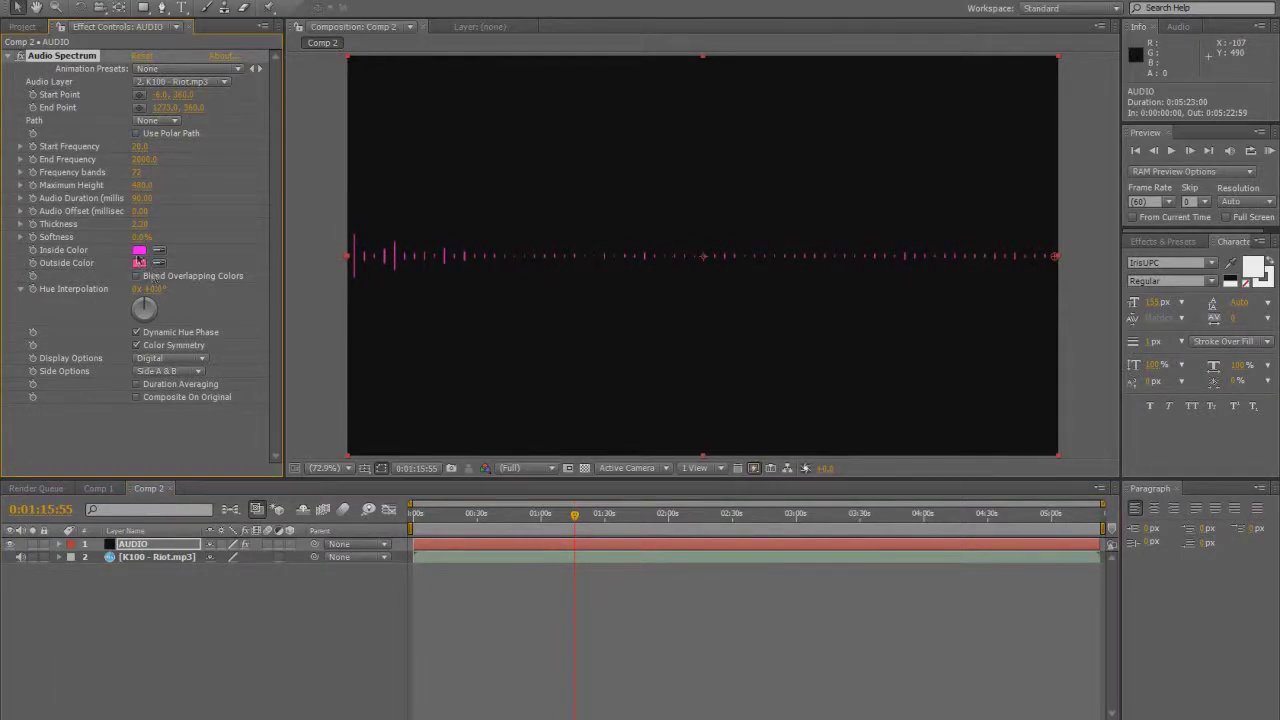
click(166, 373)
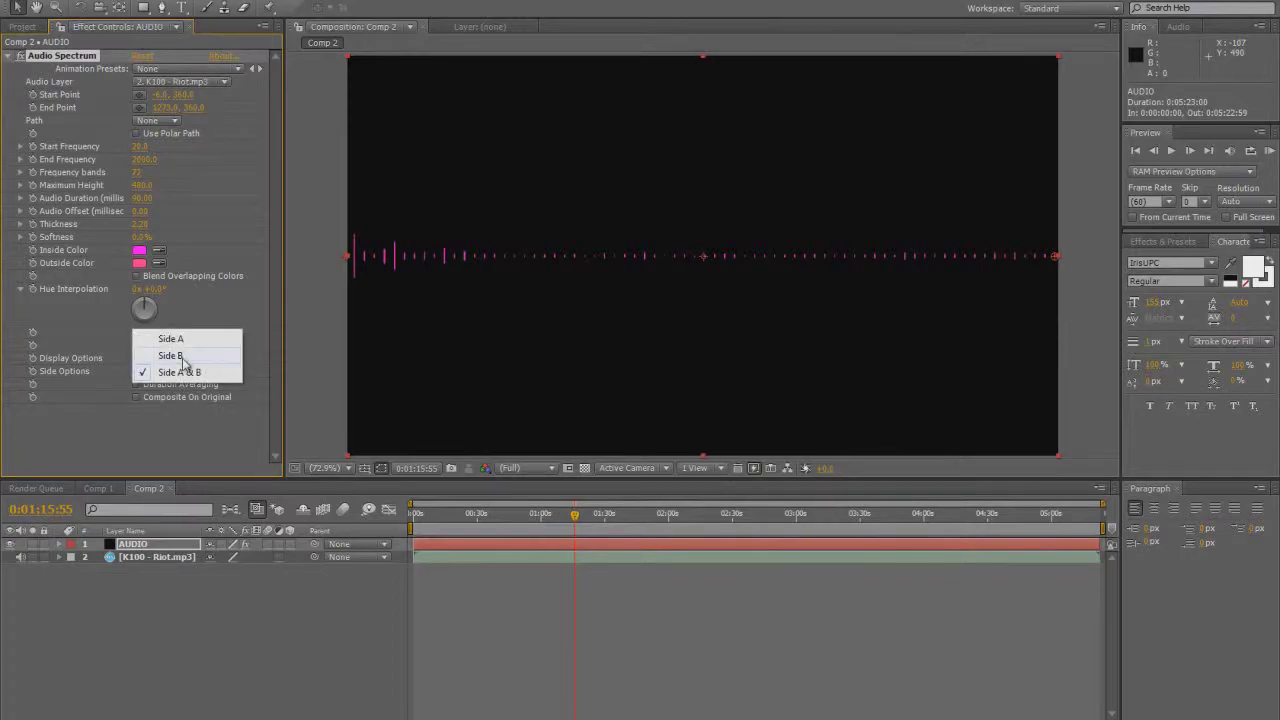
click(180, 356)
click(192, 375)
click(172, 357)
click(185, 372)
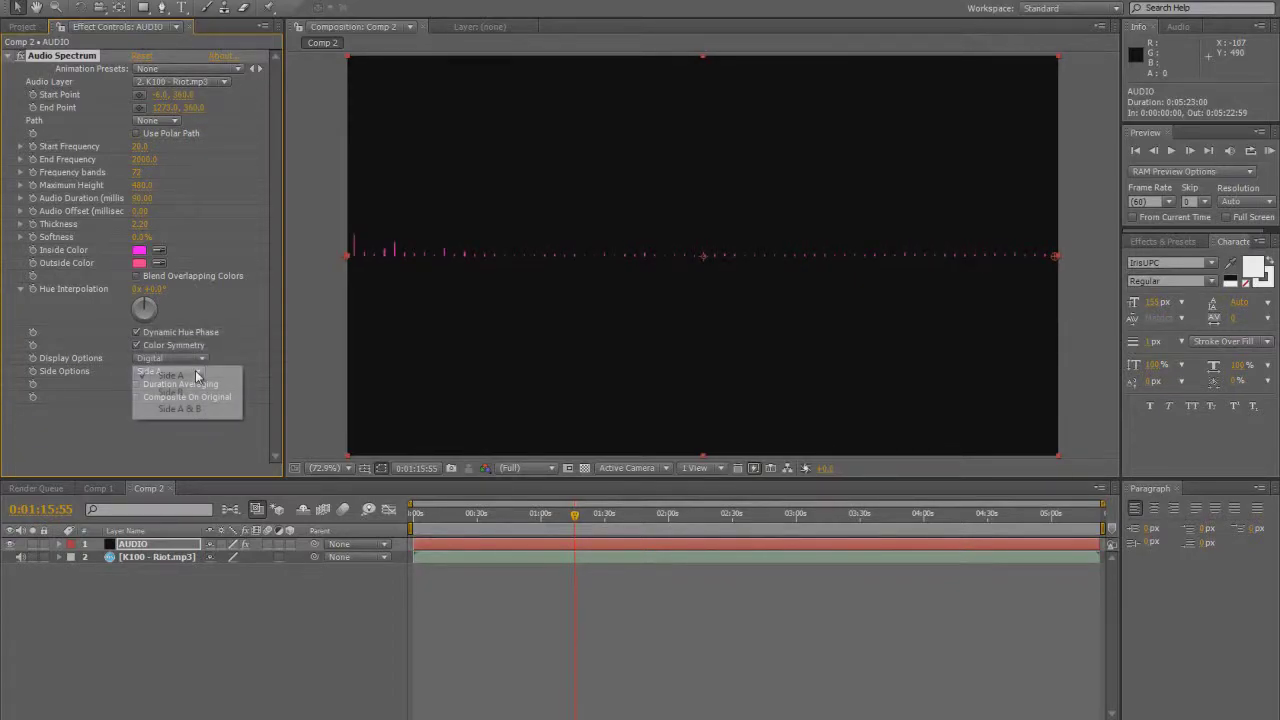
click(180, 409)
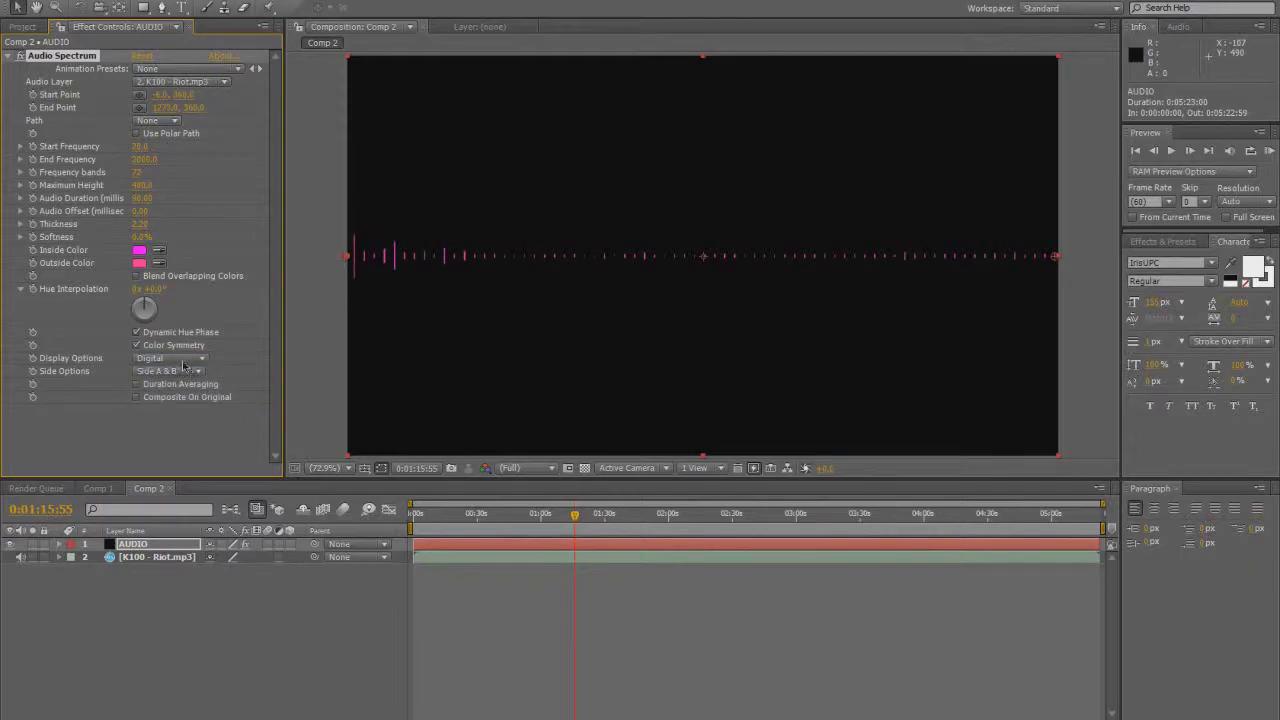
click(182, 358)
click(198, 378)
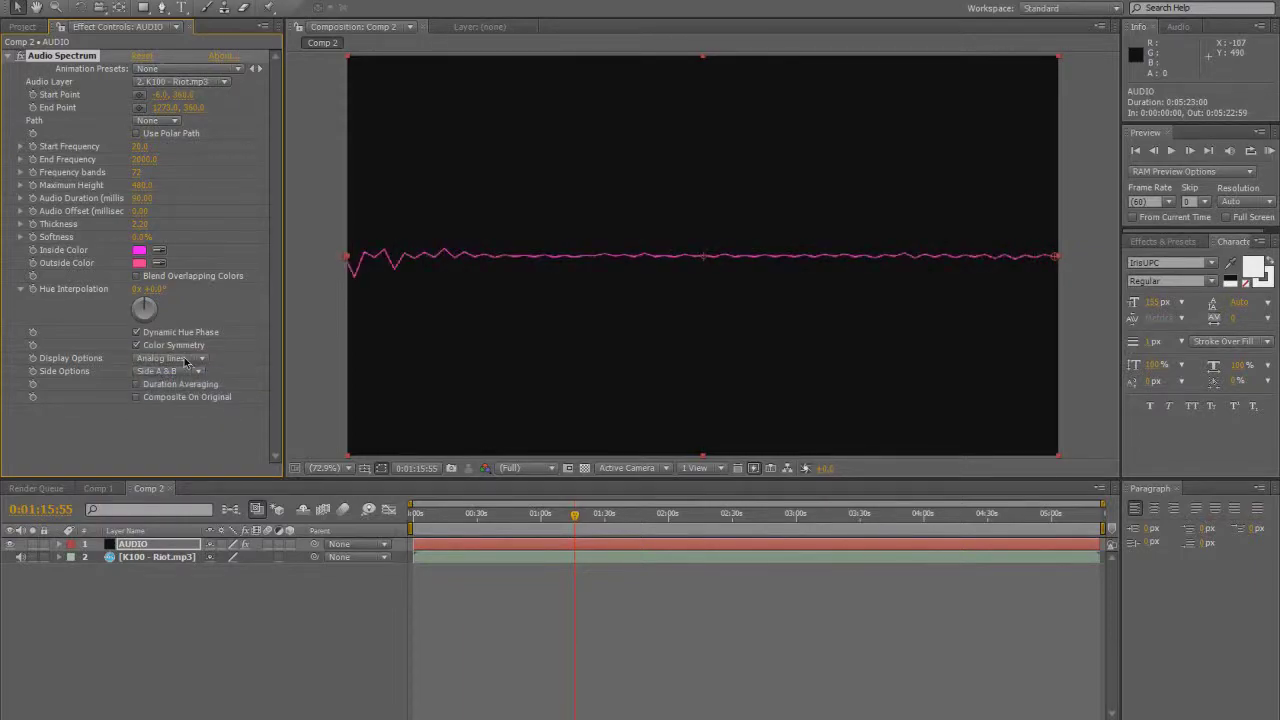
click(190, 358)
click(188, 372)
drag(575, 517, 613, 517)
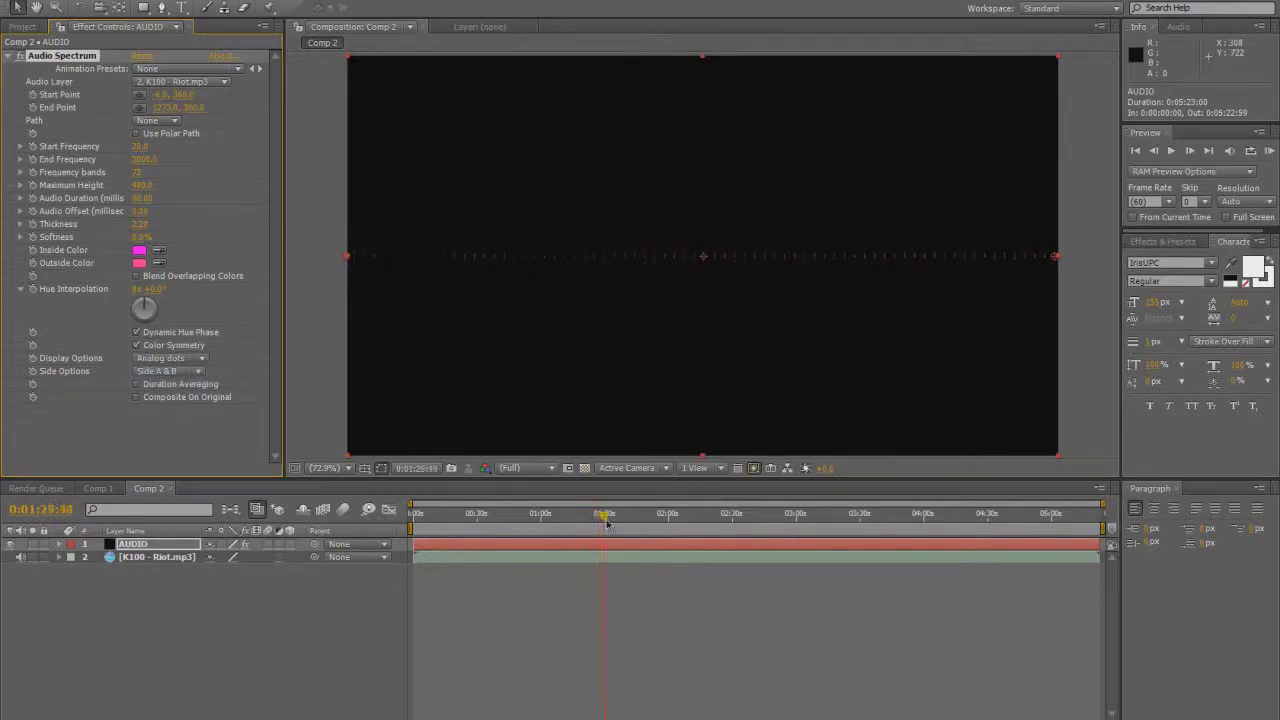
click(195, 358)
click(192, 325)
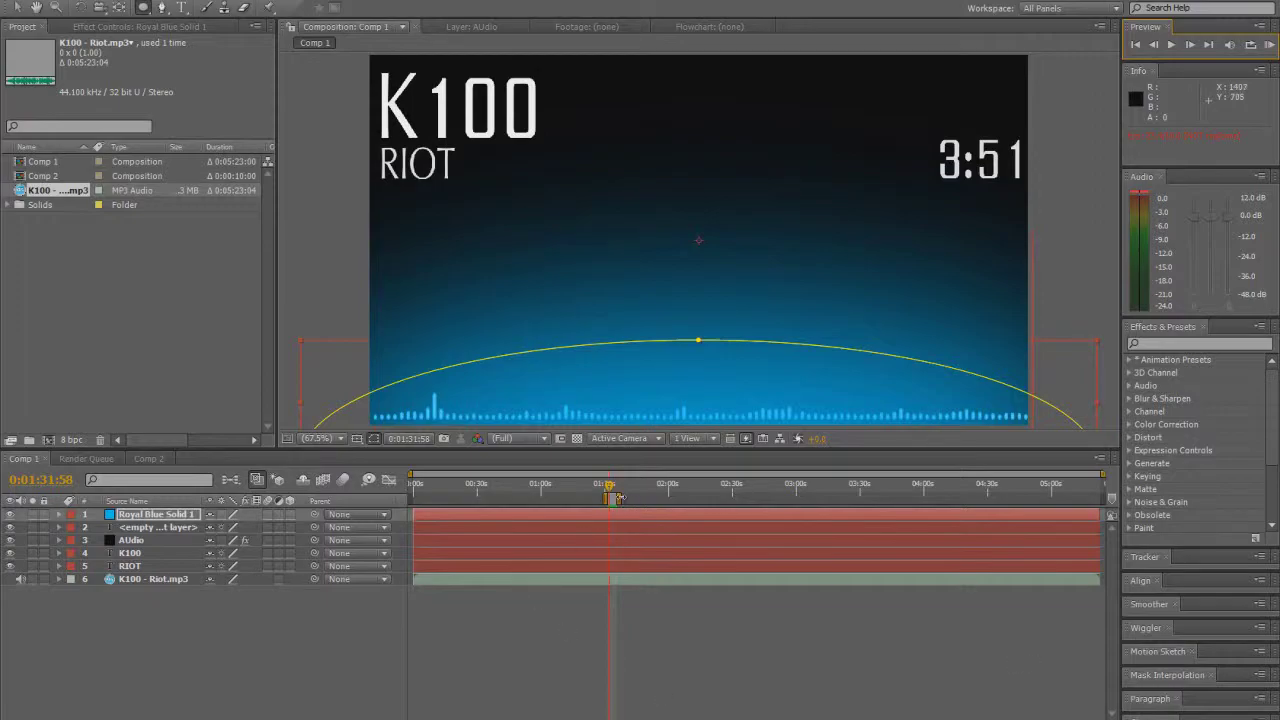
Extend Comp 1's work area end to 0:05:22:59, a 0:03:51:20 span
drag(619, 499, 765, 484)
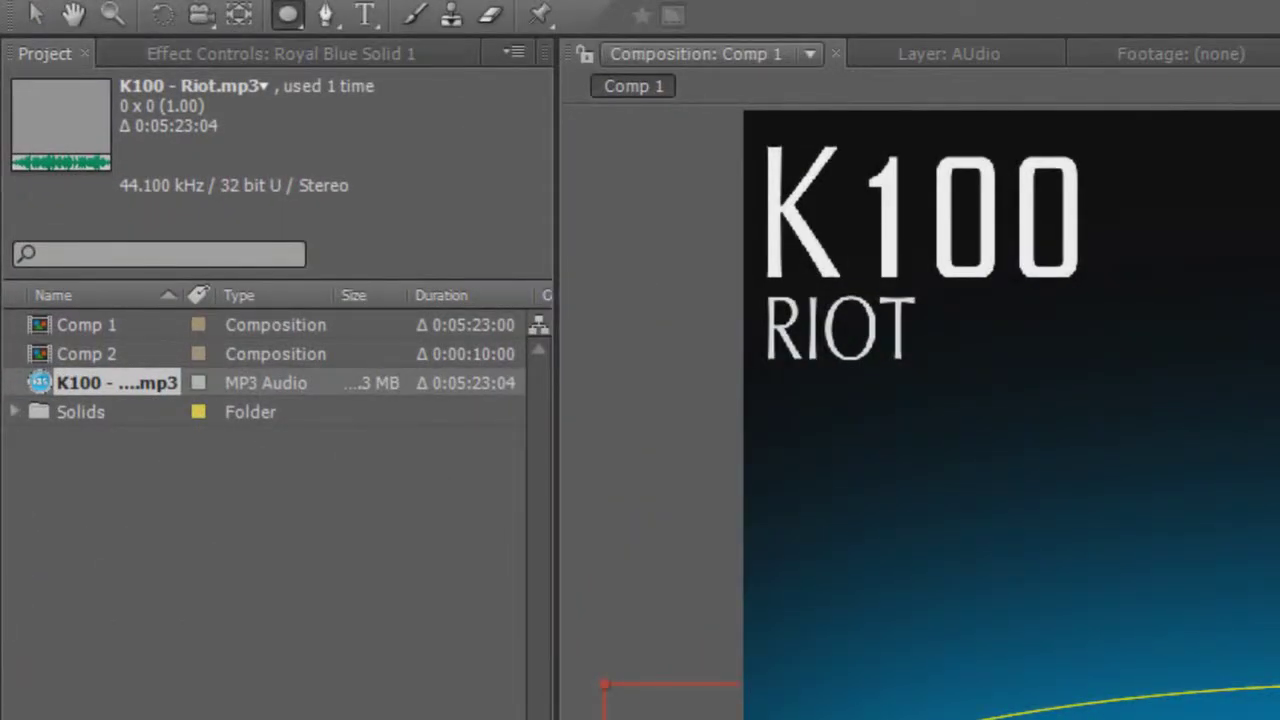
Add Comp 1 to the Render Queue and delete the three older render items
click(130, 0)
click(318, 241)
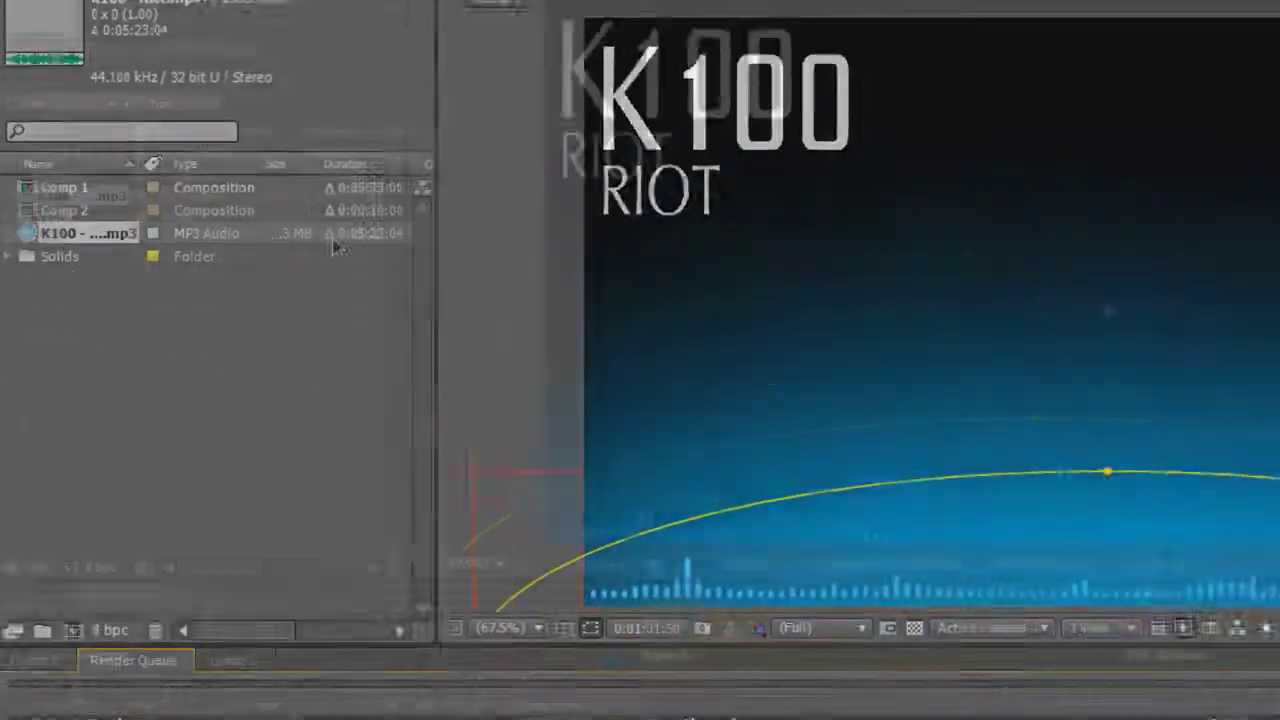
click(147, 572)
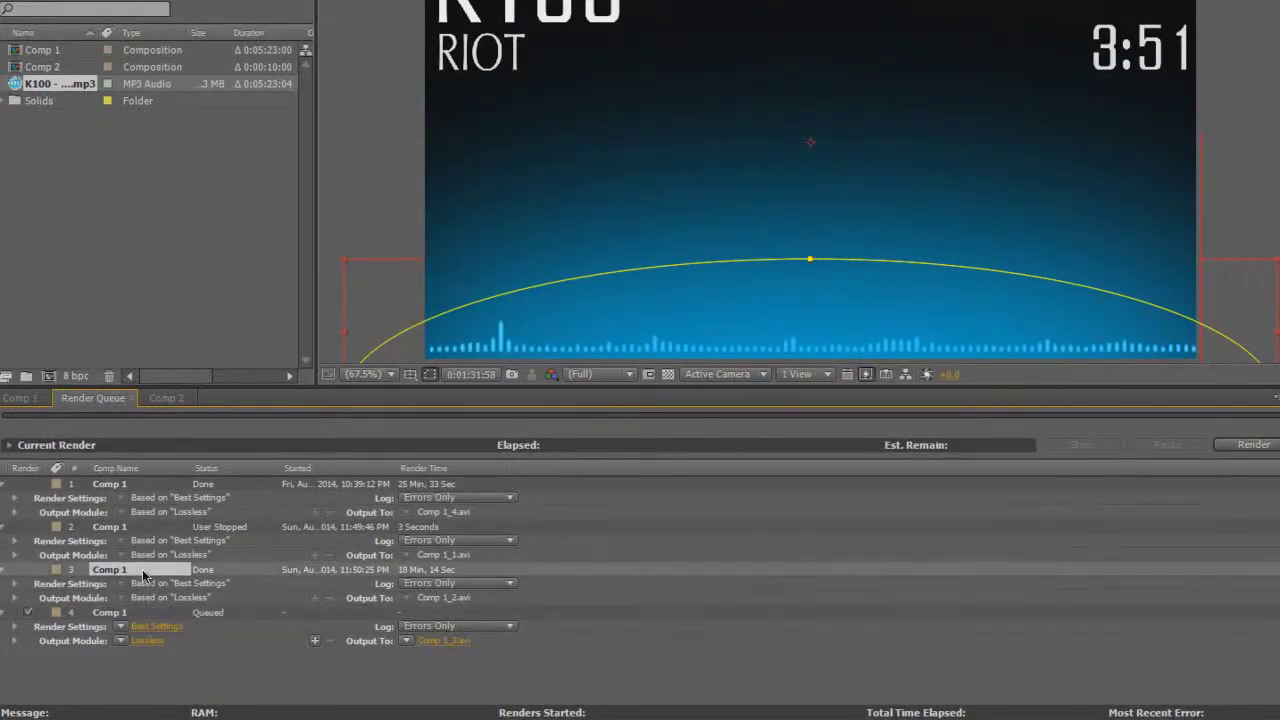
ctrl+click(140, 528)
ctrl+click(138, 485)
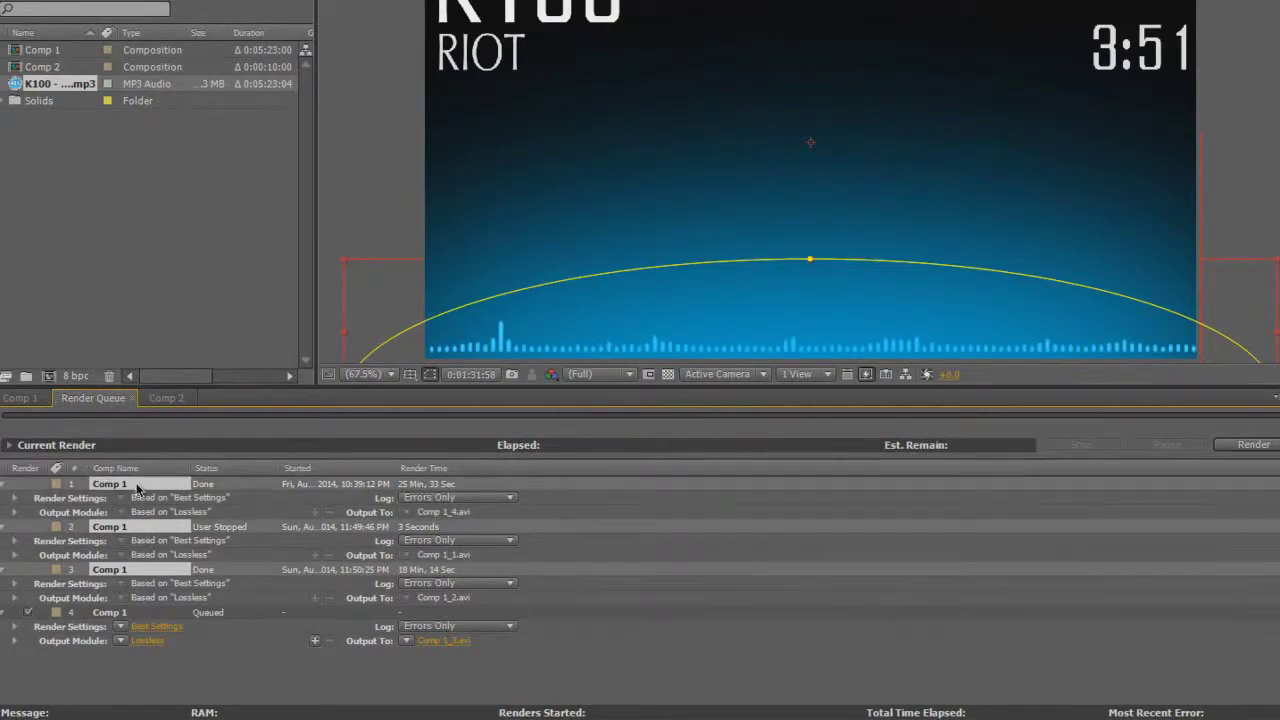
key(Delete)
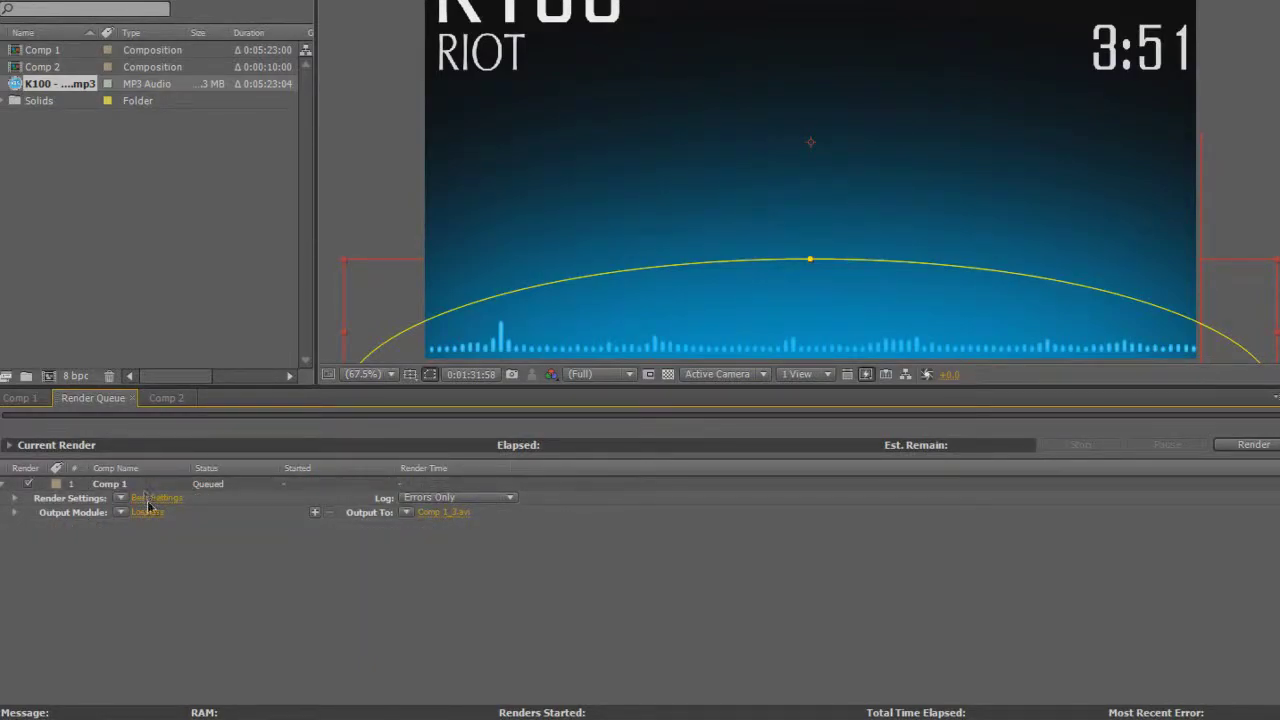
click(143, 498)
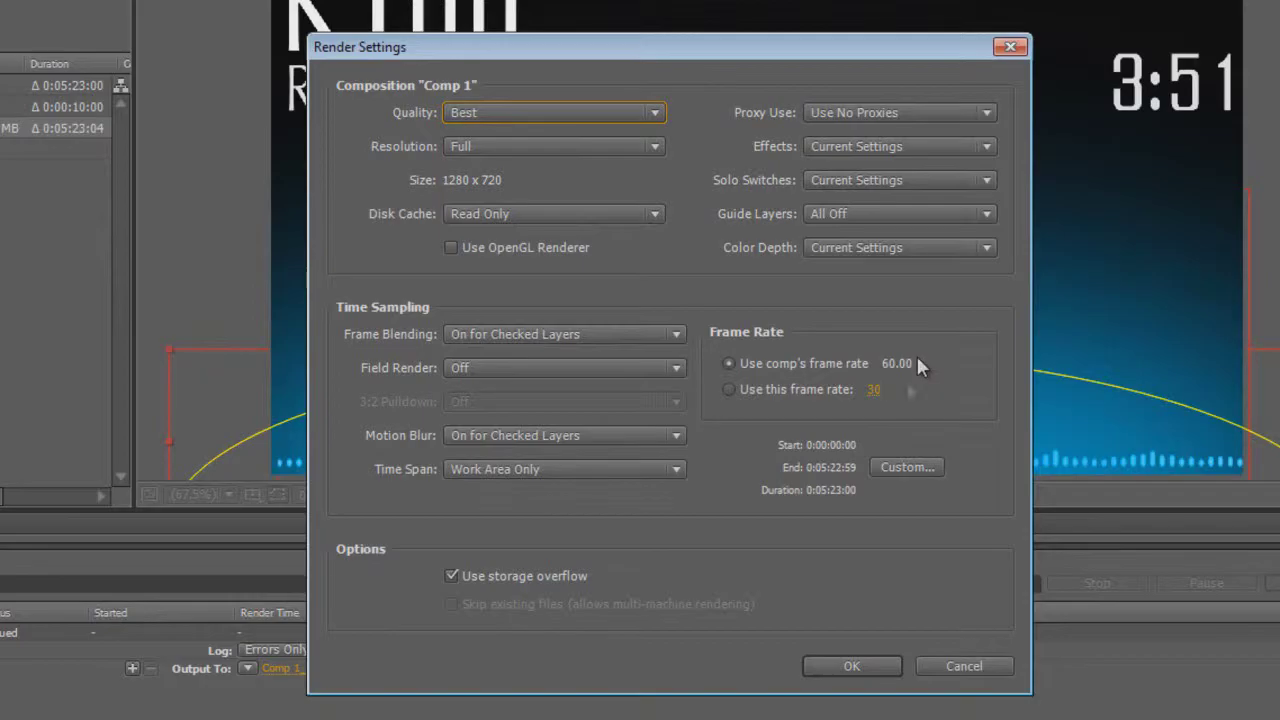
Keep Best render settings and enable 48 kHz 16-bit stereo audio output
click(860, 666)
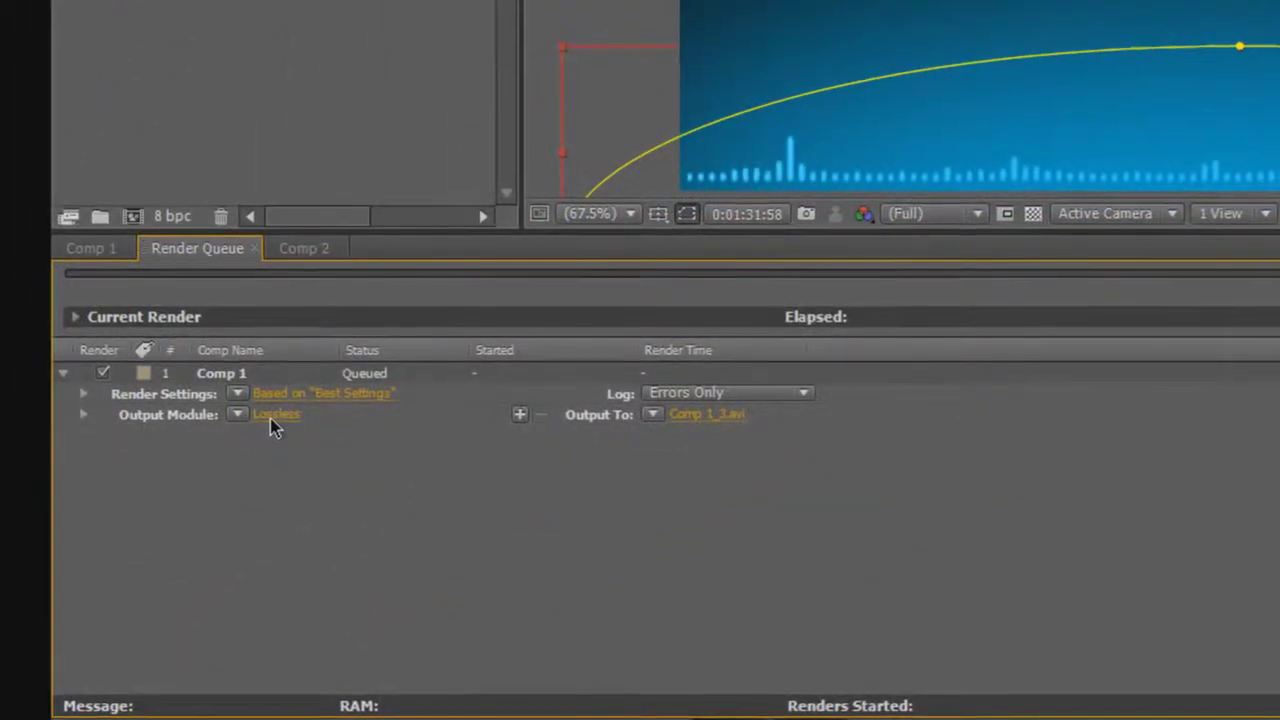
click(43, 630)
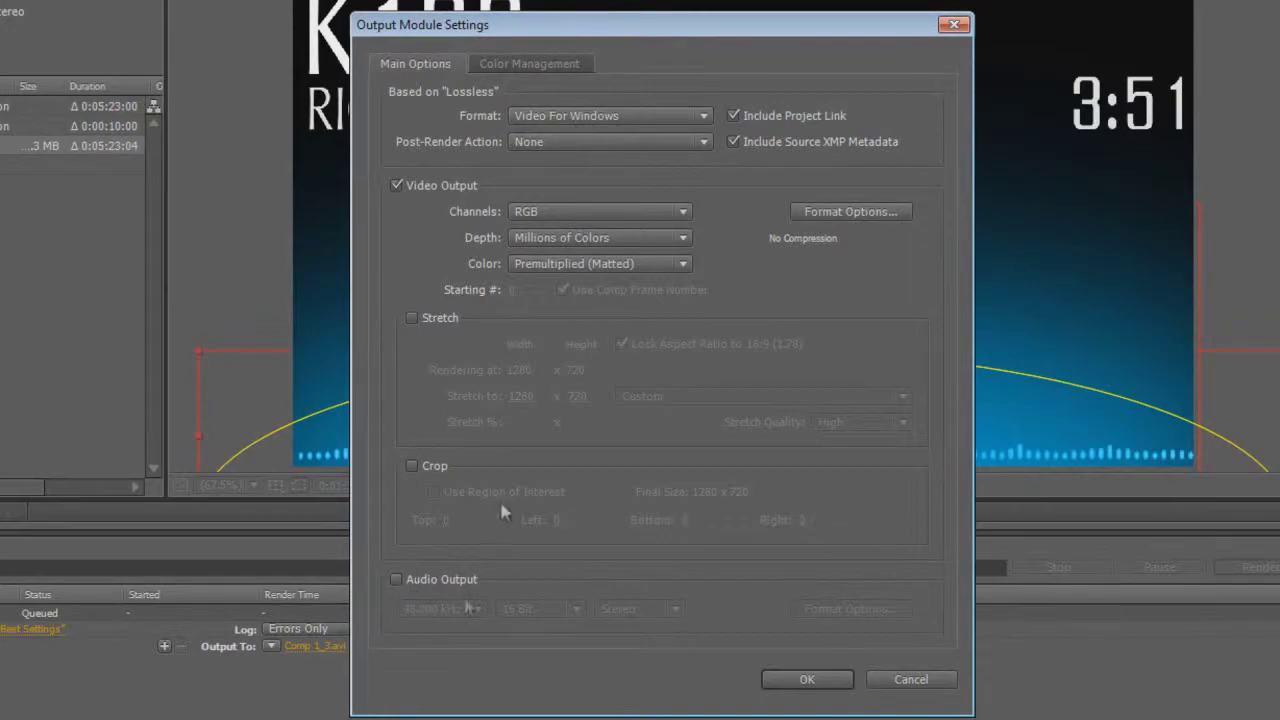
click(398, 583)
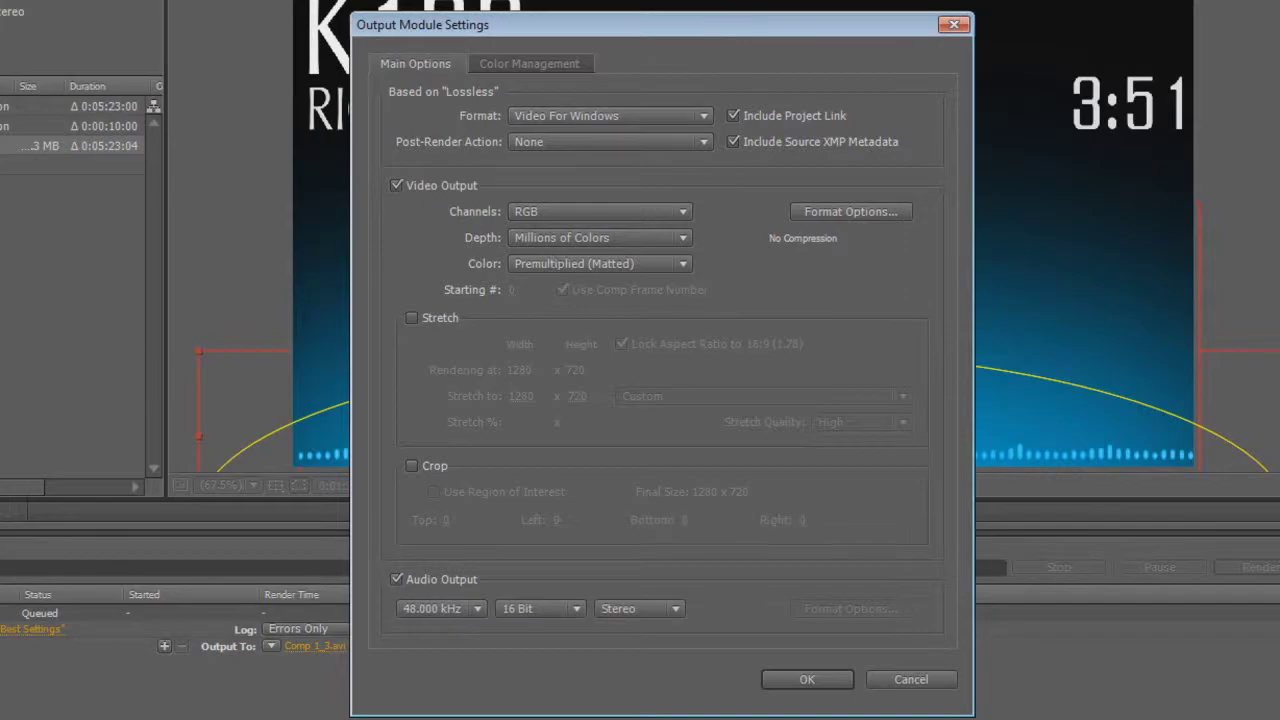
click(846, 218)
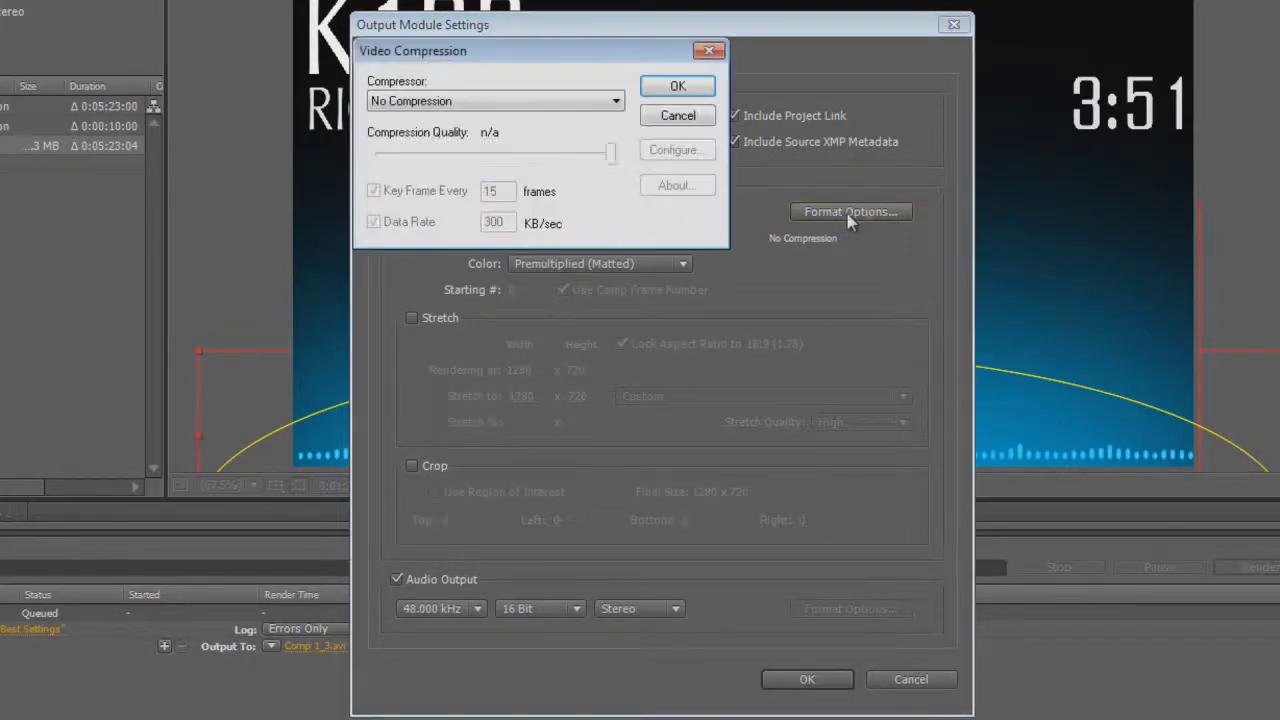
Set the compressor to Xvid MPEG-4 at target quantizer 3.15 and accept all dialogs
click(605, 108)
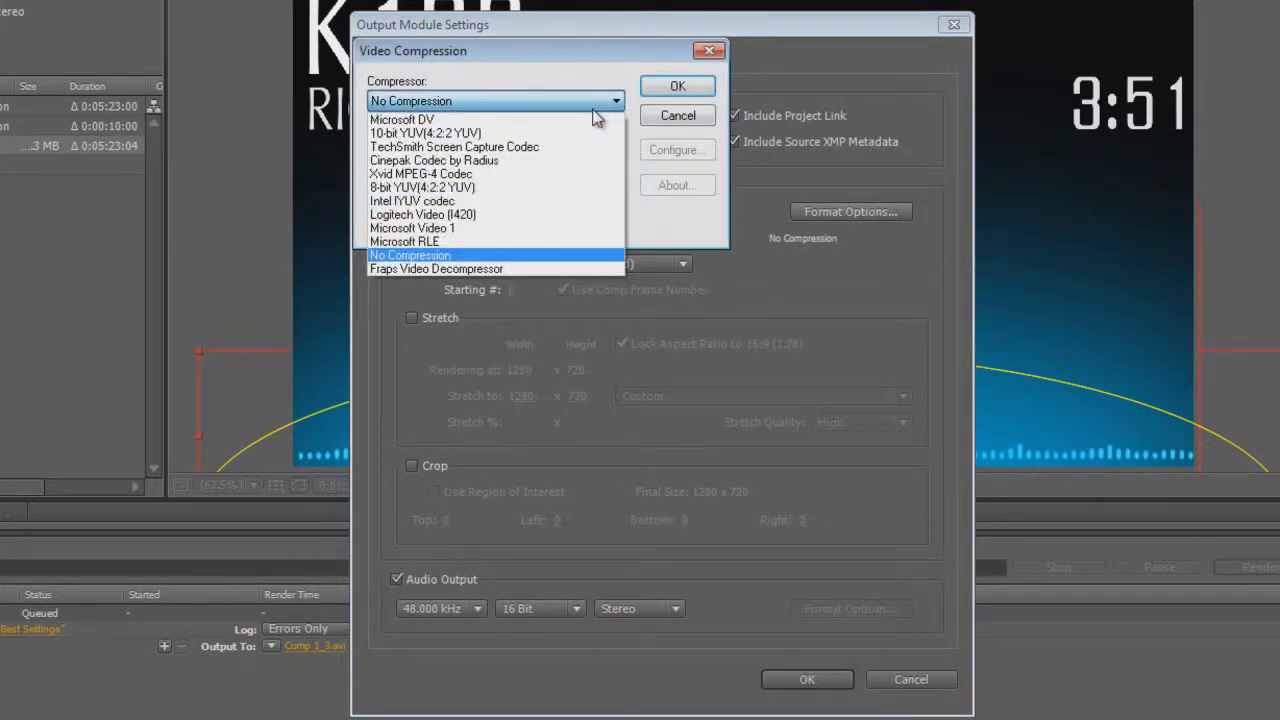
click(503, 178)
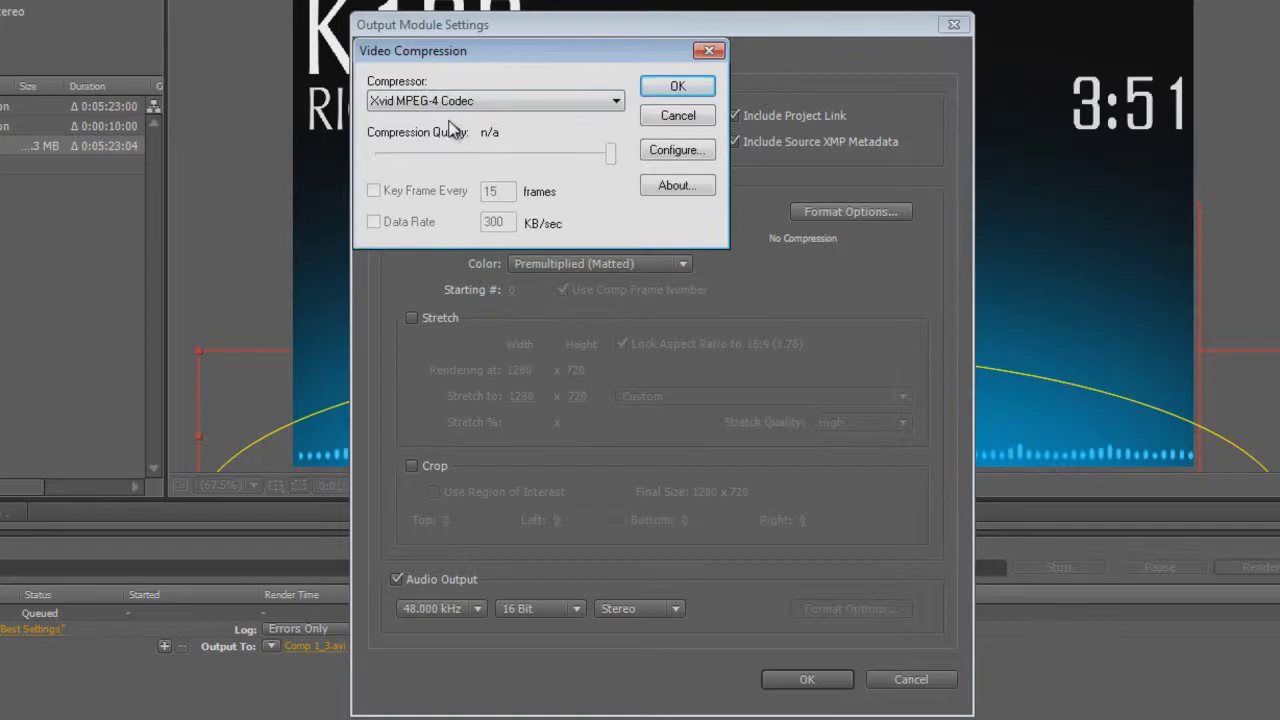
click(688, 152)
drag(481, 244, 679, 217)
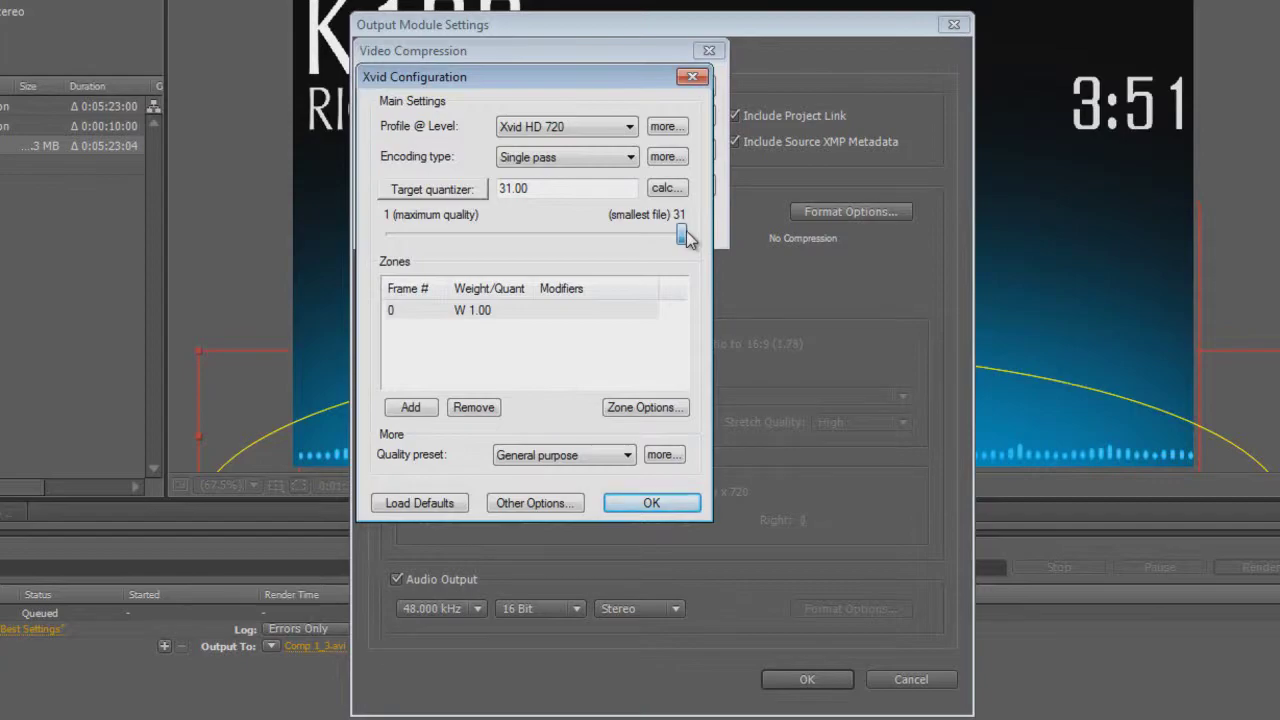
mouse_move(682, 236)
mouse_down()
mouse_move(288, 316)
mouse_move(413, 266)
mouse_up()
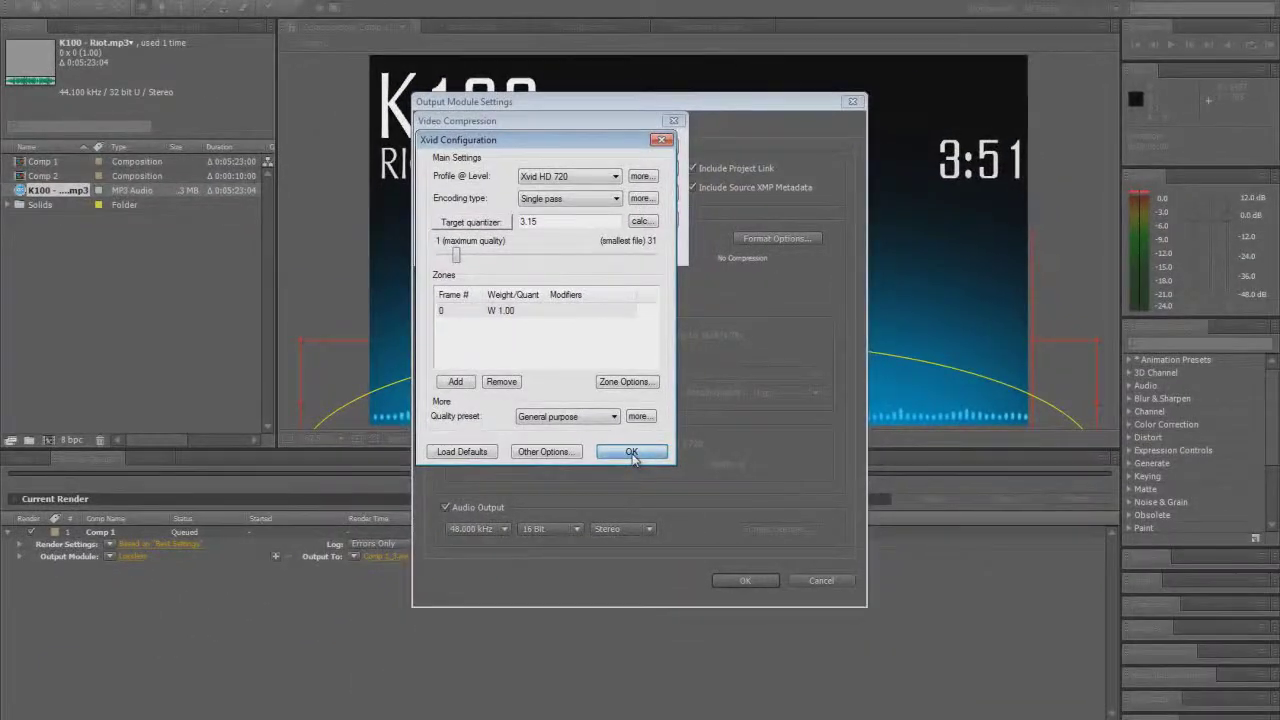
click(645, 458)
click(651, 148)
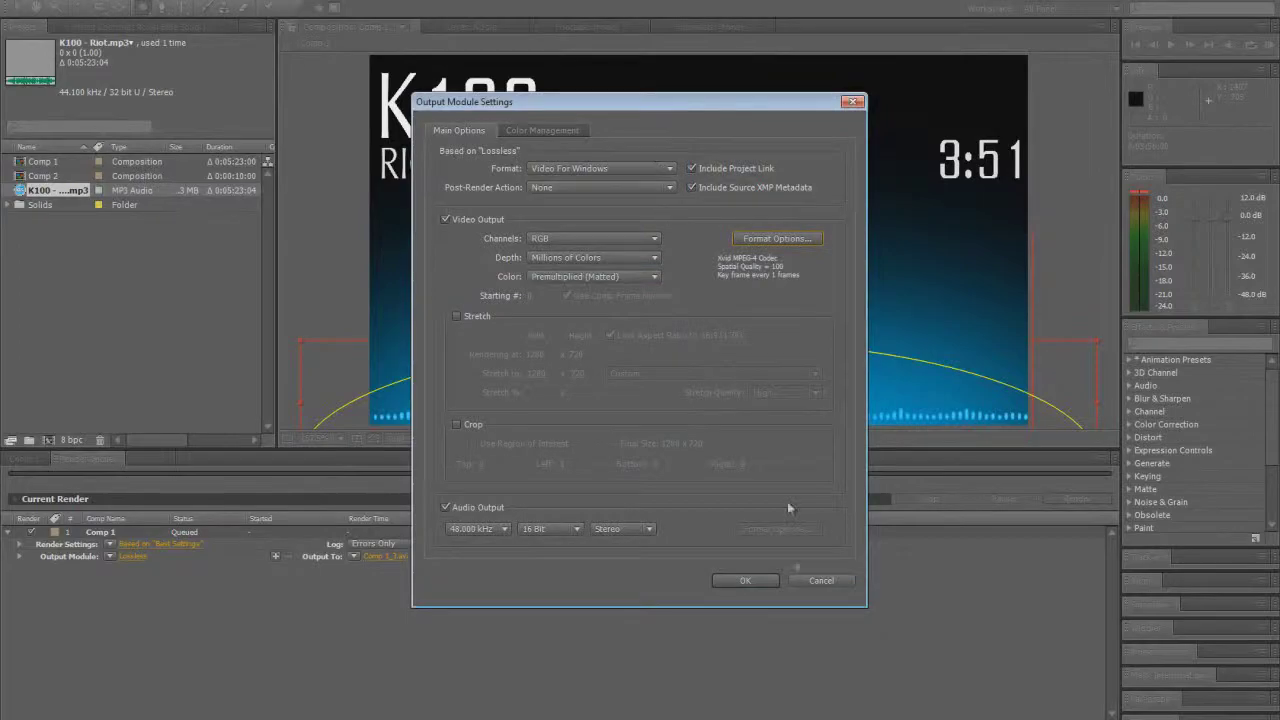
click(745, 581)
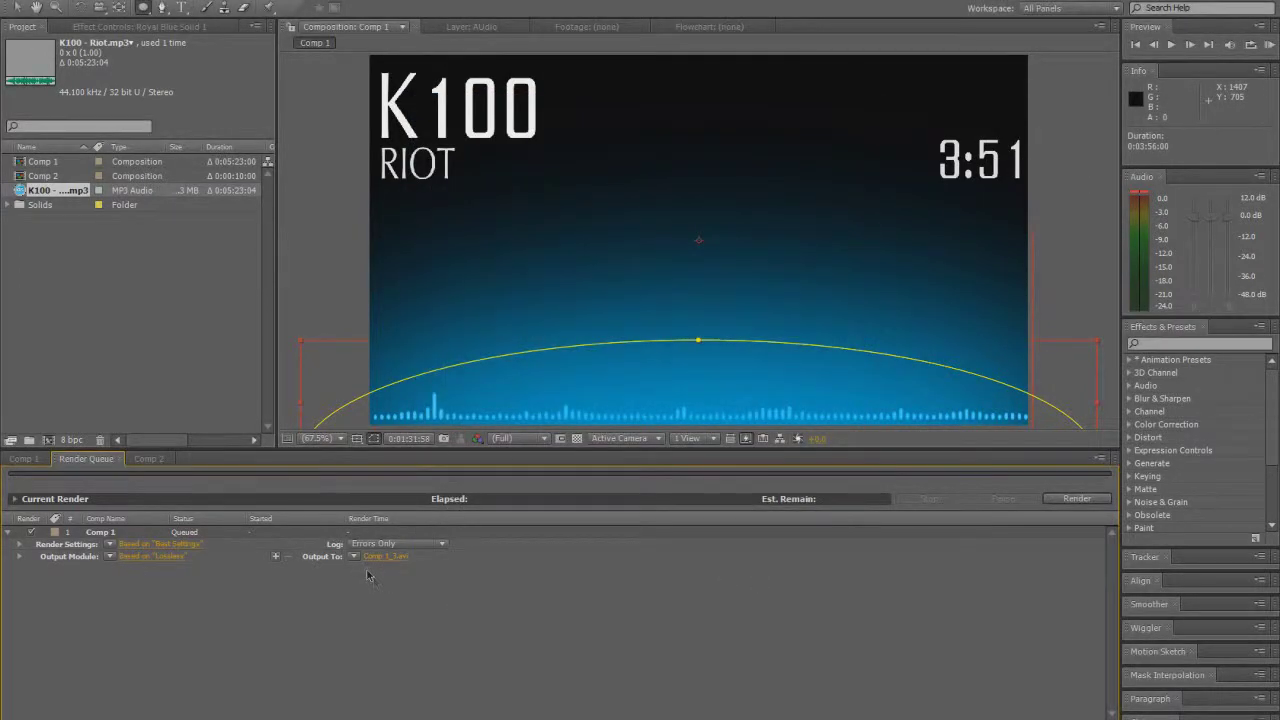
Set the Comp 1 output movie file name to RIOT.avi on the Desktop
click(386, 555)
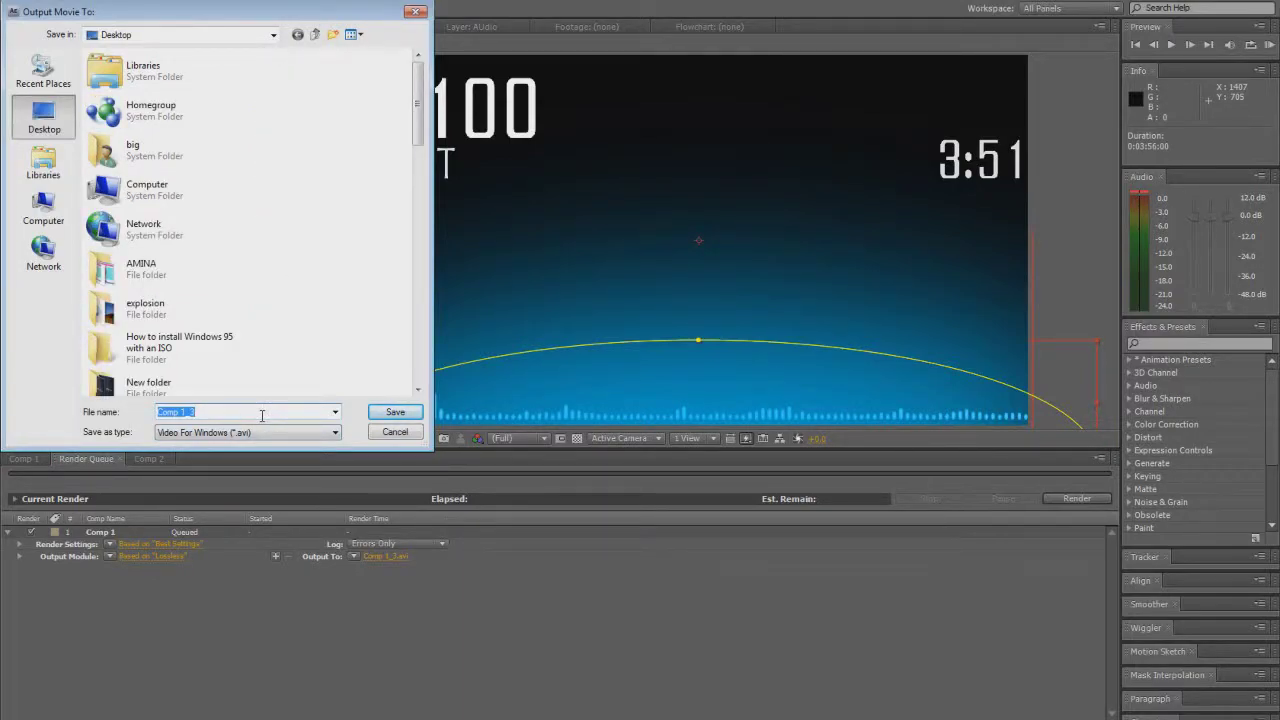
text(Ri)
key(Return)
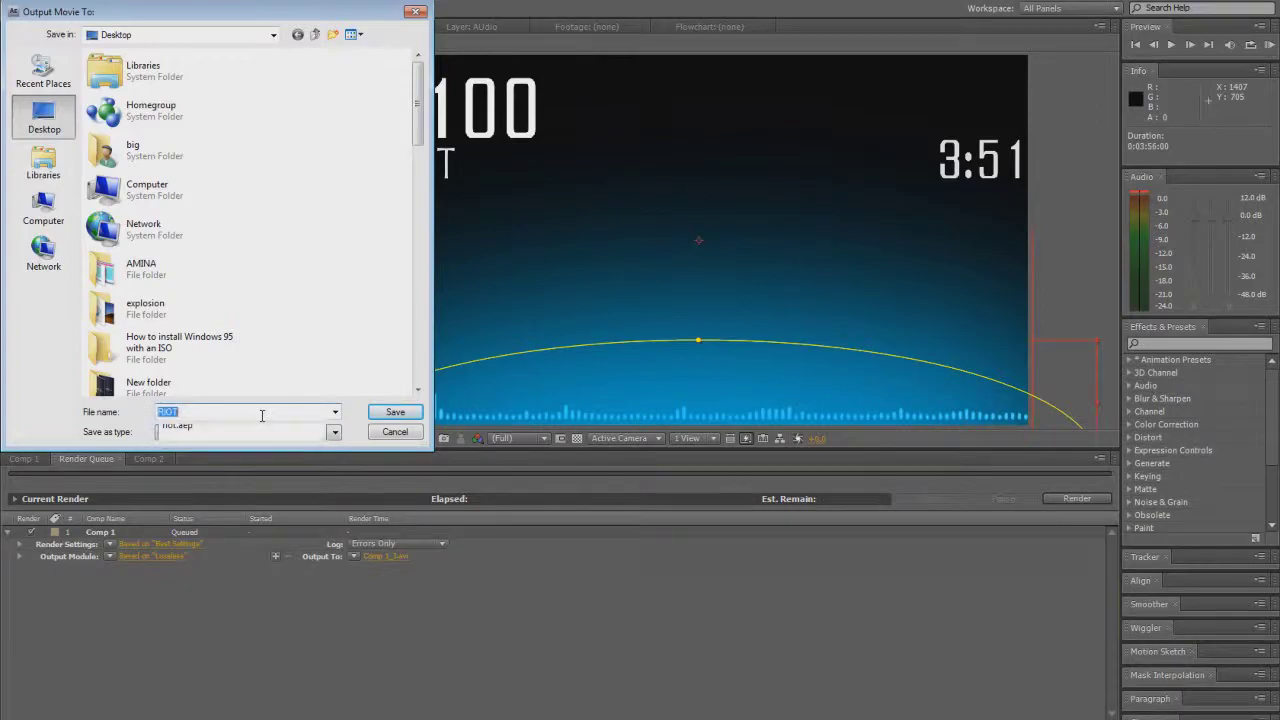